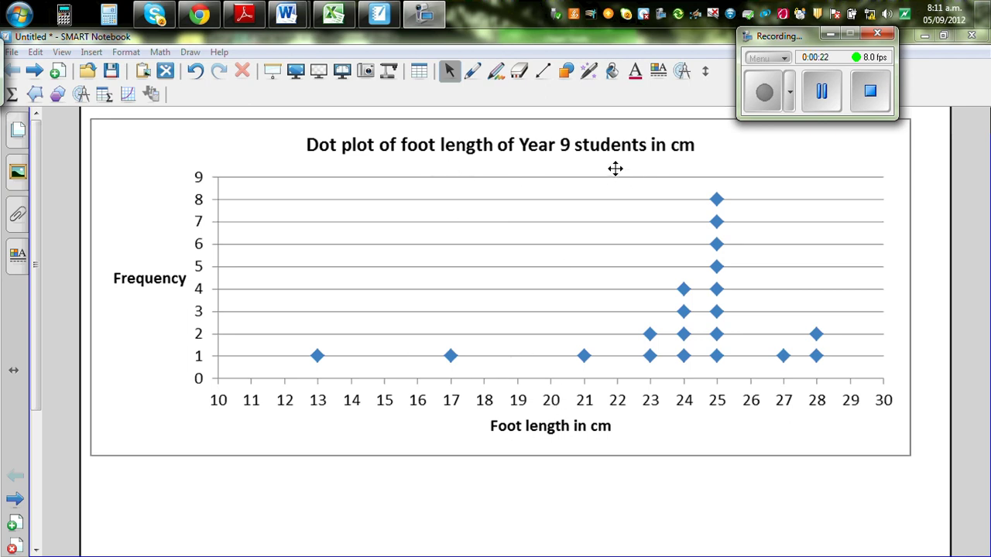
- With the pen, circle the 13 and 17 cm dots as 'outlier or extreme' and loop the 21–28 cm cluster
{"action": "left_click", "coordinate": [472, 74]}
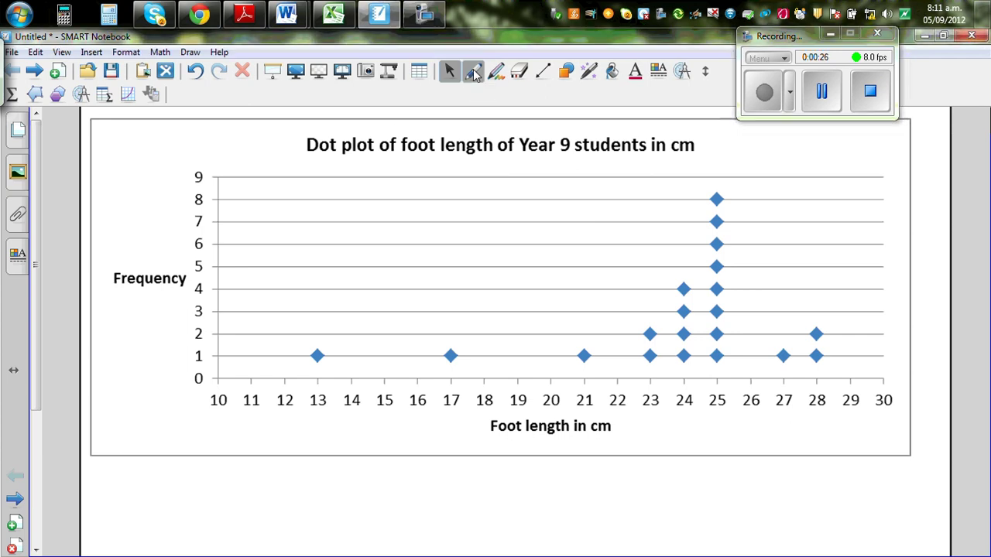
{"action": "left_click", "coordinate": [671, 120]}
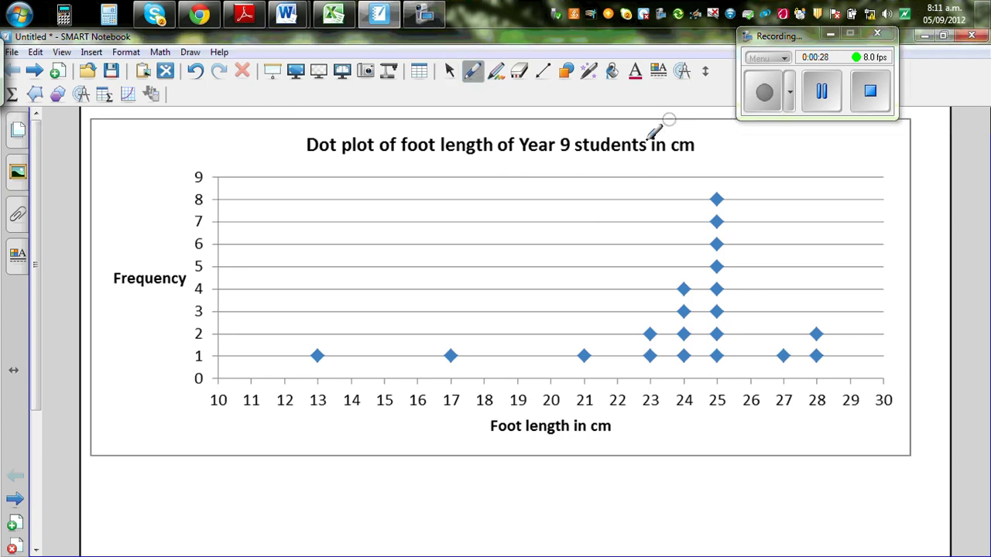
{"action": "mouse_move", "coordinate": [319, 339]}
{"action": "left_mouse_down"}
{"action": "mouse_move", "coordinate": [310, 321]}
{"action": "mouse_move", "coordinate": [340, 309]}
{"action": "mouse_move", "coordinate": [343, 288]}
{"action": "mouse_move", "coordinate": [352, 309]}
{"action": "mouse_move", "coordinate": [353, 297]}
{"action": "mouse_move", "coordinate": [368, 313]}
{"action": "mouse_move", "coordinate": [380, 307]}
{"action": "left_mouse_up"}
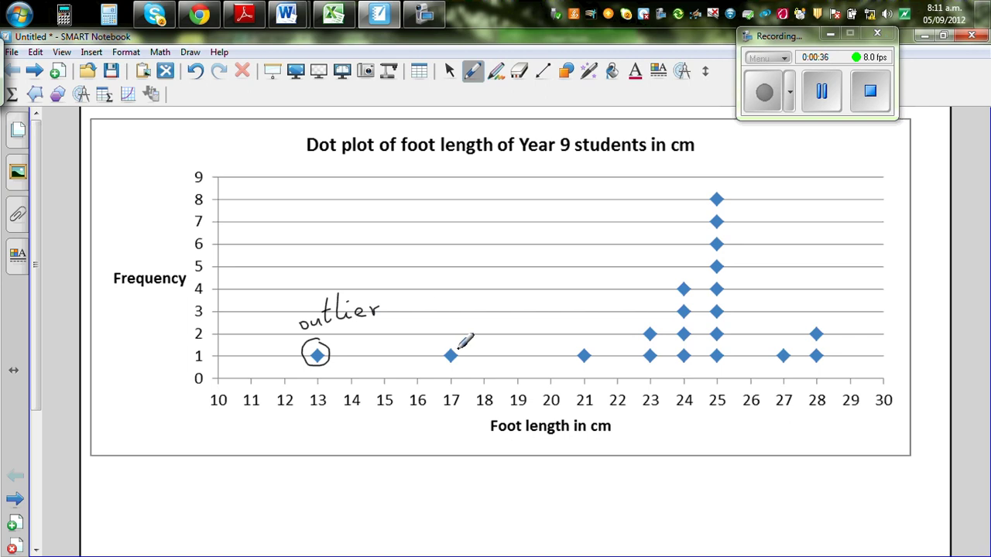
{"action": "mouse_move", "coordinate": [445, 344]}
{"action": "left_mouse_down"}
{"action": "mouse_move", "coordinate": [358, 330]}
{"action": "mouse_move", "coordinate": [406, 302]}
{"action": "mouse_move", "coordinate": [463, 296]}
{"action": "mouse_move", "coordinate": [488, 275]}
{"action": "mouse_move", "coordinate": [497, 284]}
{"action": "mouse_move", "coordinate": [541, 268]}
{"action": "left_mouse_up"}
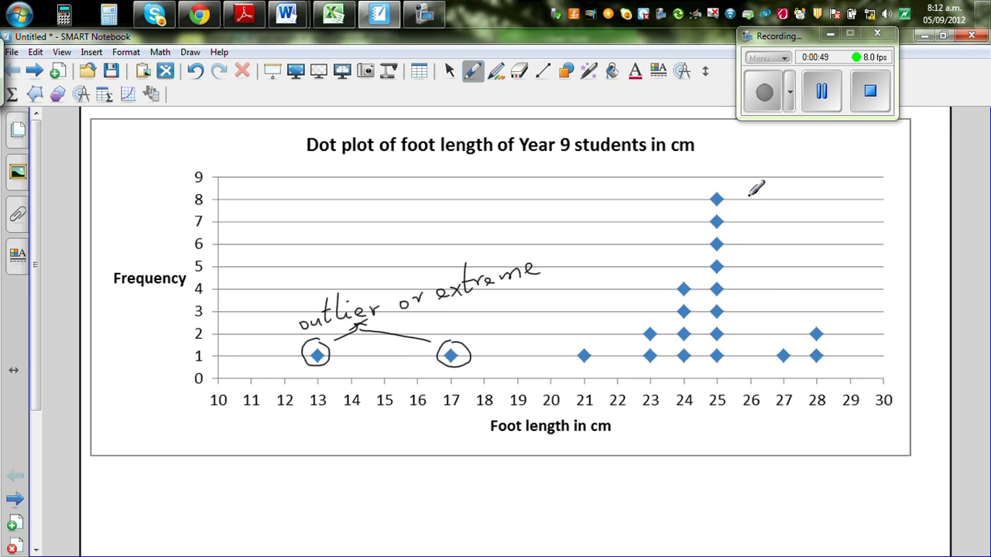
{"action": "mouse_move", "coordinate": [751, 185]}
{"action": "left_mouse_down"}
{"action": "mouse_move", "coordinate": [683, 192]}
{"action": "mouse_move", "coordinate": [597, 271]}
{"action": "mouse_move", "coordinate": [582, 356]}
{"action": "mouse_move", "coordinate": [719, 370]}
{"action": "mouse_move", "coordinate": [832, 361]}
{"action": "mouse_move", "coordinate": [813, 241]}
{"action": "mouse_move", "coordinate": [737, 189]}
{"action": "mouse_move", "coordinate": [813, 202]}
{"action": "mouse_move", "coordinate": [845, 193]}
{"action": "left_mouse_up"}
{"action": "mouse_move", "coordinate": [847, 153]}
{"action": "left_mouse_down"}
{"action": "mouse_move", "coordinate": [852, 193]}
{"action": "mouse_move", "coordinate": [873, 166]}
{"action": "mouse_move", "coordinate": [861, 183]}
{"action": "mouse_move", "coordinate": [887, 184]}
{"action": "left_mouse_up"}
- Finish the 'clustered' label and handwrite 'mode = 25' and 'Median = 25' below the axis
{"action": "left_click_drag", "start_coordinate": [894, 157], "coordinate": [896, 186]}
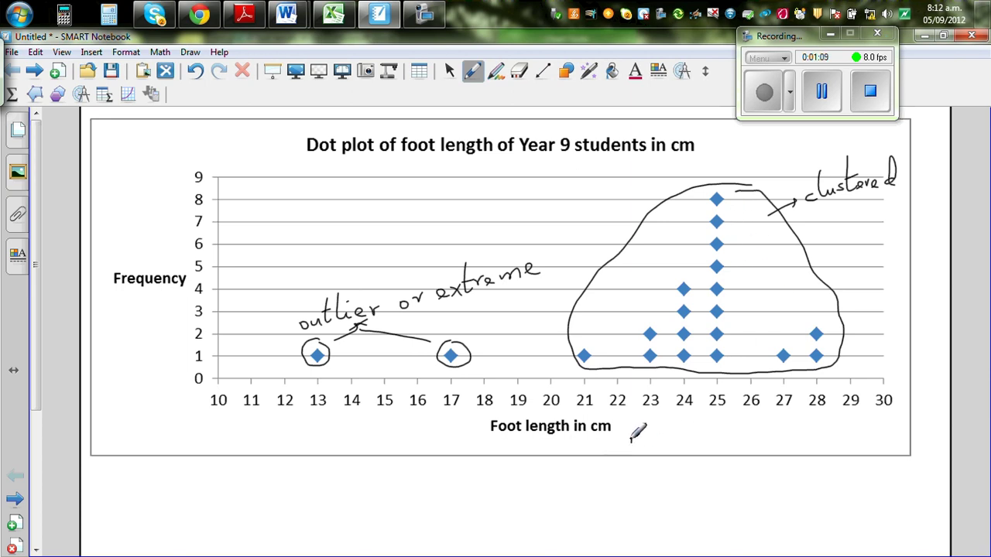
{"action": "mouse_move", "coordinate": [632, 437]}
{"action": "left_mouse_down"}
{"action": "mouse_move", "coordinate": [730, 442]}
{"action": "mouse_move", "coordinate": [762, 427]}
{"action": "mouse_move", "coordinate": [773, 440]}
{"action": "mouse_move", "coordinate": [791, 422]}
{"action": "left_mouse_up"}
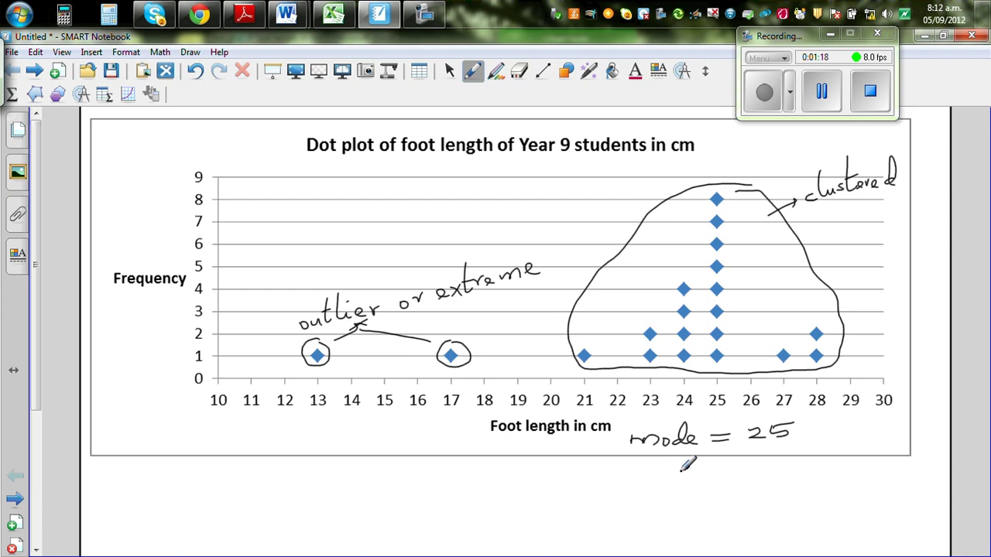
{"action": "mouse_move", "coordinate": [636, 481]}
{"action": "left_mouse_down"}
{"action": "mouse_move", "coordinate": [659, 469]}
{"action": "mouse_move", "coordinate": [693, 477]}
{"action": "mouse_move", "coordinate": [709, 457]}
{"action": "mouse_move", "coordinate": [721, 482]}
{"action": "mouse_move", "coordinate": [798, 469]}
{"action": "mouse_move", "coordinate": [797, 479]}
{"action": "mouse_move", "coordinate": [835, 478]}
{"action": "mouse_move", "coordinate": [858, 460]}
{"action": "left_mouse_up"}
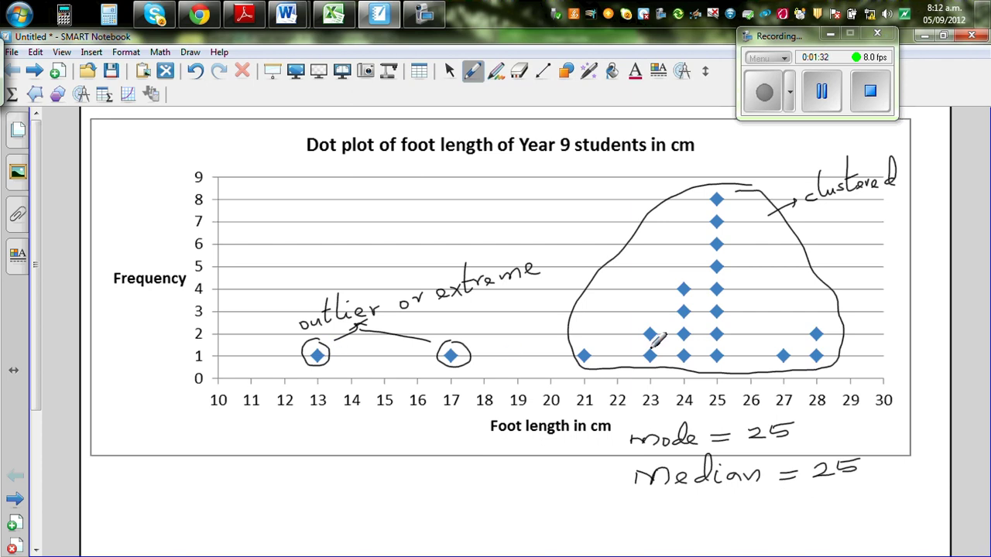
- Erase the outlier circles, cluster loop and their labels using the widest eraser
{"action": "left_click", "coordinate": [521, 71]}
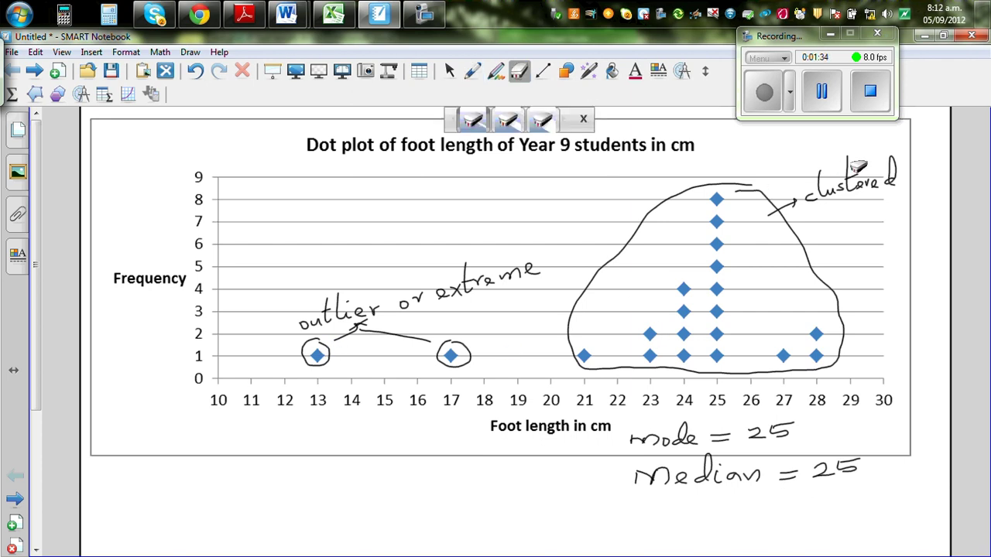
{"action": "left_click", "coordinate": [542, 120]}
{"action": "mouse_move", "coordinate": [886, 193]}
{"action": "left_mouse_down"}
{"action": "mouse_move", "coordinate": [888, 332]}
{"action": "mouse_move", "coordinate": [442, 294]}
{"action": "mouse_move", "coordinate": [504, 315]}
{"action": "left_mouse_up"}
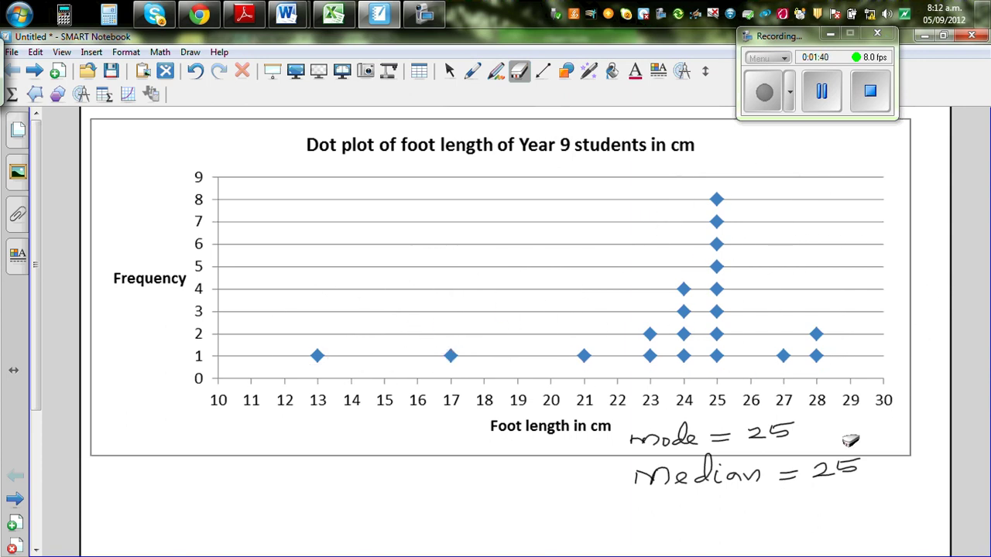
{"action": "left_click", "coordinate": [472, 71]}
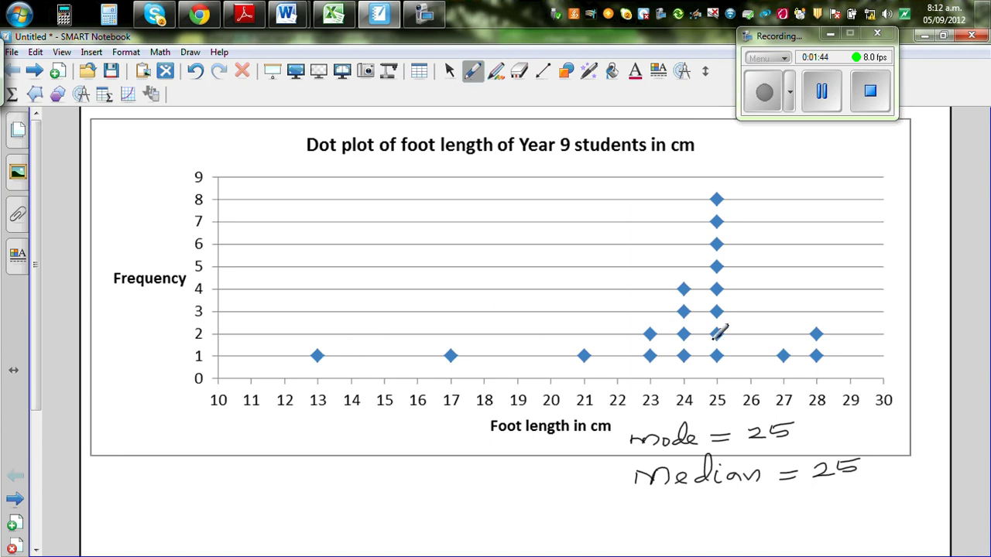
- Handwrite the first line of working, m = (20+1)/2 =
{"action": "mouse_move", "coordinate": [328, 211]}
{"action": "left_mouse_down"}
{"action": "mouse_move", "coordinate": [340, 223]}
{"action": "mouse_move", "coordinate": [346, 211]}
{"action": "left_mouse_up"}
{"action": "mouse_move", "coordinate": [245, 241]}
{"action": "left_mouse_down"}
{"action": "mouse_move", "coordinate": [252, 230]}
{"action": "mouse_move", "coordinate": [271, 240]}
{"action": "left_mouse_up"}
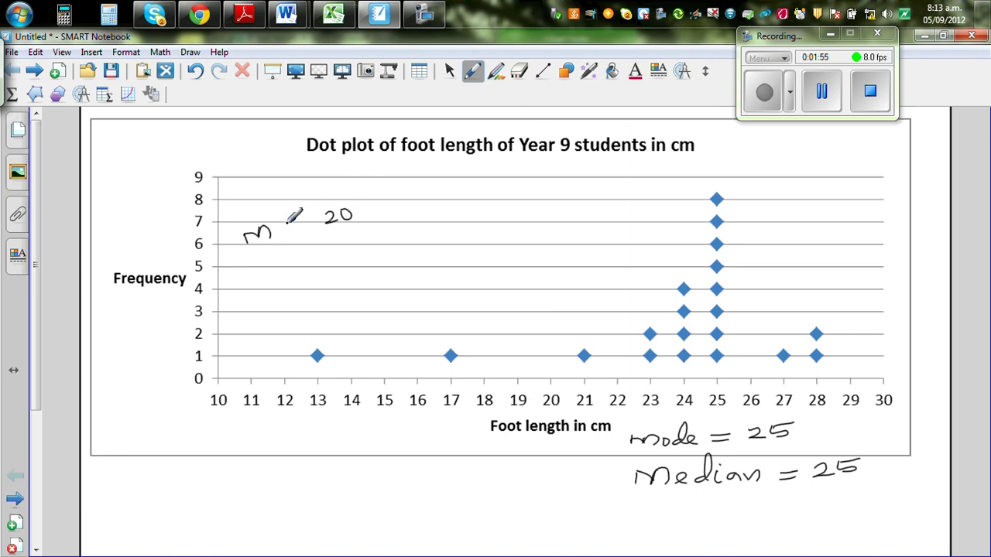
{"action": "left_click_drag", "start_coordinate": [286, 226], "coordinate": [297, 225]}
{"action": "left_click_drag", "start_coordinate": [287, 232], "coordinate": [298, 231]}
{"action": "left_click_drag", "start_coordinate": [320, 204], "coordinate": [326, 239]}
{"action": "left_click_drag", "start_coordinate": [365, 203], "coordinate": [380, 231]}
{"action": "mouse_move", "coordinate": [393, 189]}
{"action": "left_mouse_down"}
{"action": "mouse_move", "coordinate": [397, 212]}
{"action": "mouse_move", "coordinate": [433, 190]}
{"action": "left_mouse_up"}
{"action": "mouse_move", "coordinate": [421, 199]}
{"action": "left_mouse_down"}
{"action": "mouse_move", "coordinate": [465, 190]}
{"action": "mouse_move", "coordinate": [476, 201]}
{"action": "left_mouse_up"}
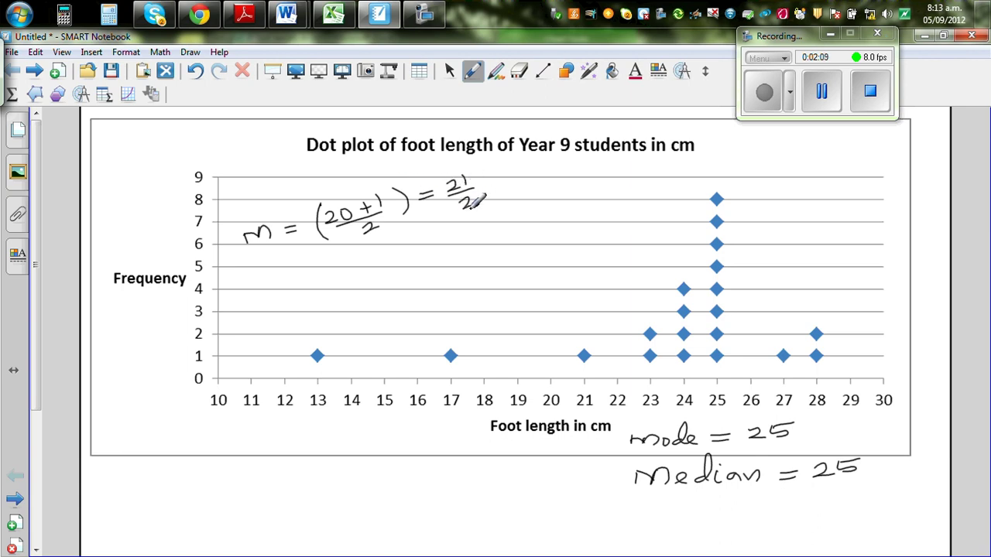
- Continue the working with 21/2 = 10.5th value = Ave of 10th & 11th value
{"action": "left_click_drag", "start_coordinate": [396, 263], "coordinate": [413, 259]}
{"action": "mouse_move", "coordinate": [425, 246]}
{"action": "left_mouse_down"}
{"action": "mouse_move", "coordinate": [423, 259]}
{"action": "mouse_move", "coordinate": [432, 257]}
{"action": "left_mouse_up"}
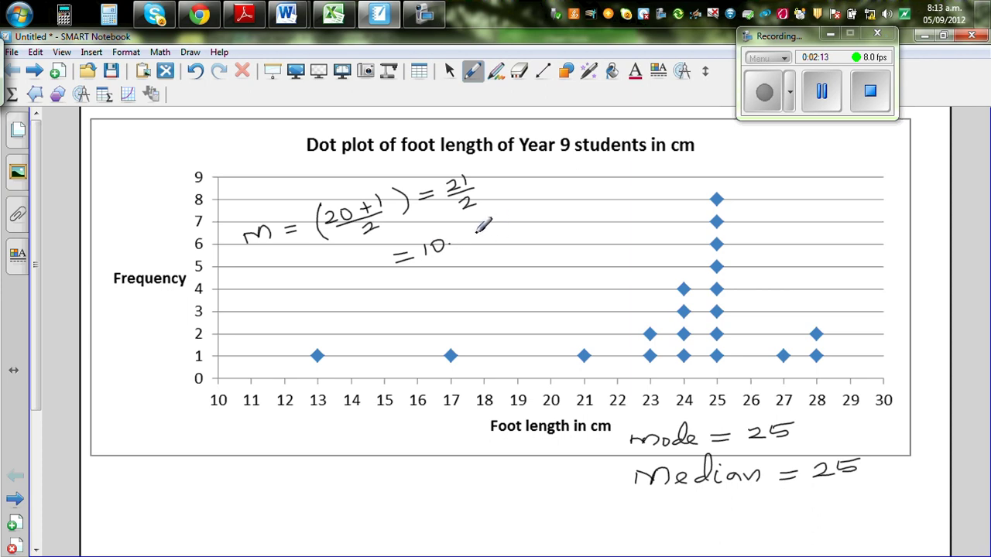
{"action": "left_click_drag", "start_coordinate": [458, 240], "coordinate": [581, 204]}
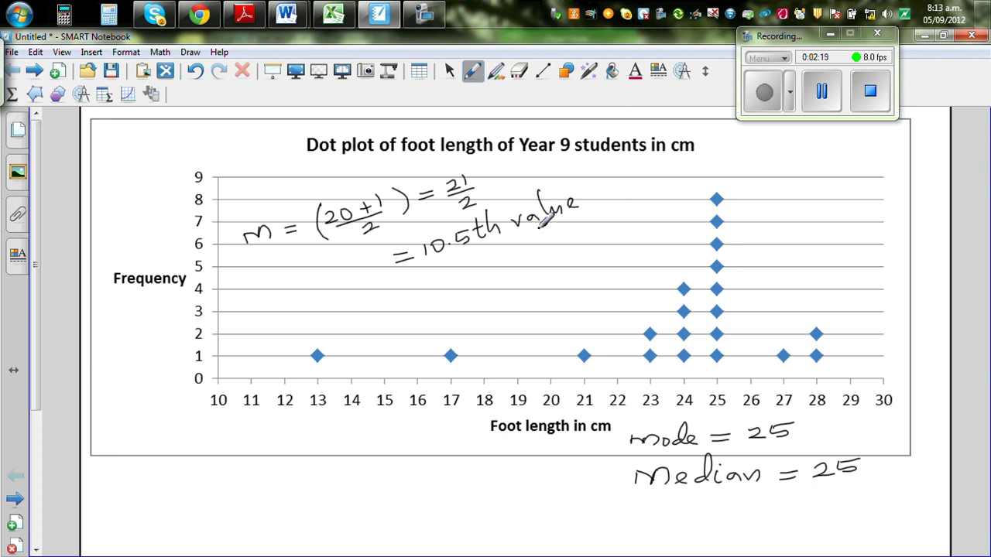
{"action": "mouse_move", "coordinate": [421, 286]}
{"action": "left_mouse_down"}
{"action": "mouse_move", "coordinate": [442, 291]}
{"action": "mouse_move", "coordinate": [530, 258]}
{"action": "mouse_move", "coordinate": [540, 277]}
{"action": "left_mouse_up"}
{"action": "mouse_move", "coordinate": [533, 262]}
{"action": "left_mouse_down"}
{"action": "mouse_move", "coordinate": [568, 257]}
{"action": "mouse_move", "coordinate": [594, 231]}
{"action": "left_mouse_up"}
{"action": "mouse_move", "coordinate": [602, 209]}
{"action": "left_mouse_down"}
{"action": "mouse_move", "coordinate": [611, 243]}
{"action": "mouse_move", "coordinate": [641, 230]}
{"action": "left_mouse_up"}
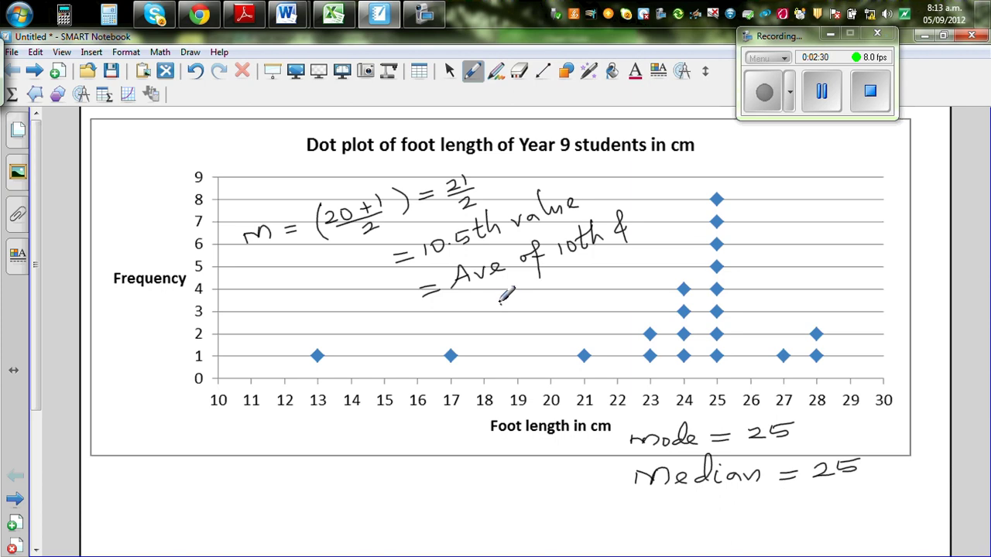
{"action": "mouse_move", "coordinate": [507, 294]}
{"action": "left_mouse_down"}
{"action": "mouse_move", "coordinate": [504, 307]}
{"action": "mouse_move", "coordinate": [517, 306]}
{"action": "left_mouse_up"}
{"action": "mouse_move", "coordinate": [511, 297]}
{"action": "left_mouse_down"}
{"action": "mouse_move", "coordinate": [548, 305]}
{"action": "mouse_move", "coordinate": [577, 277]}
{"action": "mouse_move", "coordinate": [619, 263]}
{"action": "left_mouse_up"}
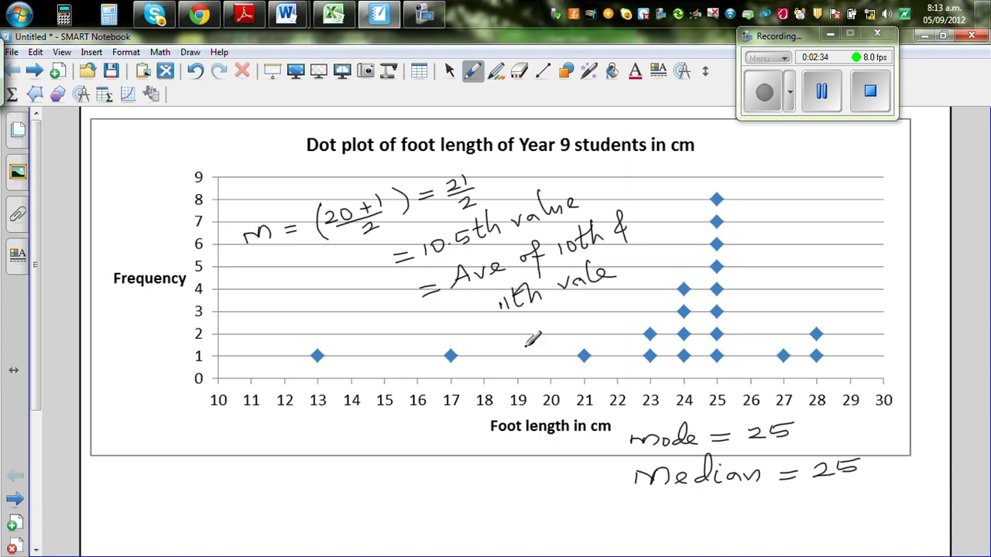
- Correct the misspelled 'vale' to 'value' in the working
{"action": "left_click", "coordinate": [520, 73]}
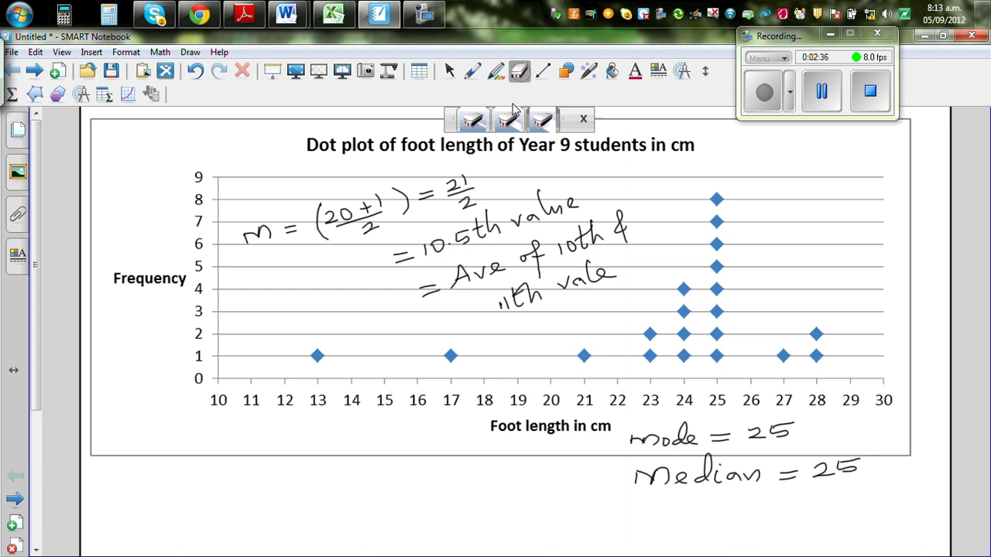
{"action": "mouse_move", "coordinate": [607, 269]}
{"action": "left_mouse_down"}
{"action": "mouse_move", "coordinate": [613, 280]}
{"action": "mouse_move", "coordinate": [618, 263]}
{"action": "mouse_move", "coordinate": [636, 265]}
{"action": "left_mouse_up"}
{"action": "left_click", "coordinate": [473, 71]}
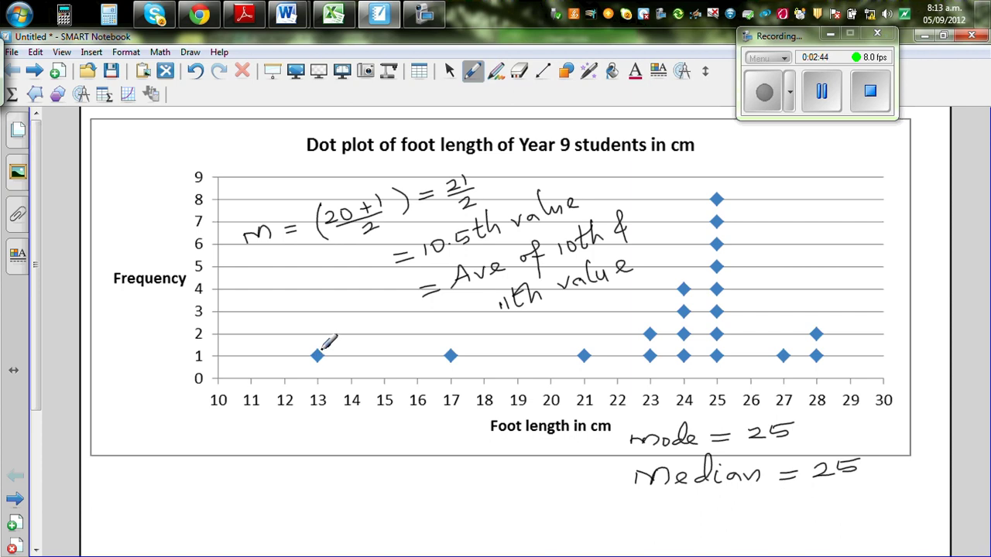
- Tick off the lower dots, add a divider, circle and arrow the two 25 cm dots, then switch to Excel
{"action": "left_click_drag", "start_coordinate": [320, 350], "coordinate": [326, 346]}
{"action": "left_click_drag", "start_coordinate": [455, 350], "coordinate": [459, 346]}
{"action": "left_click_drag", "start_coordinate": [586, 355], "coordinate": [592, 351]}
{"action": "mouse_move", "coordinate": [652, 354]}
{"action": "left_mouse_down"}
{"action": "mouse_move", "coordinate": [651, 330]}
{"action": "mouse_move", "coordinate": [688, 334]}
{"action": "left_mouse_up"}
{"action": "left_click_drag", "start_coordinate": [690, 267], "coordinate": [695, 363]}
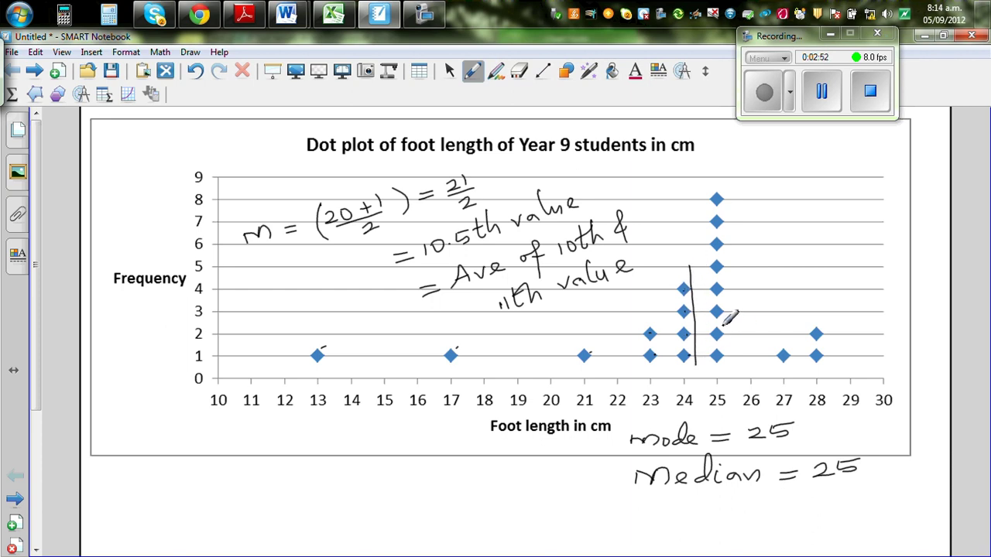
{"action": "mouse_move", "coordinate": [720, 327]}
{"action": "left_mouse_down"}
{"action": "mouse_move", "coordinate": [708, 341]}
{"action": "mouse_move", "coordinate": [732, 360]}
{"action": "mouse_move", "coordinate": [724, 327]}
{"action": "left_mouse_up"}
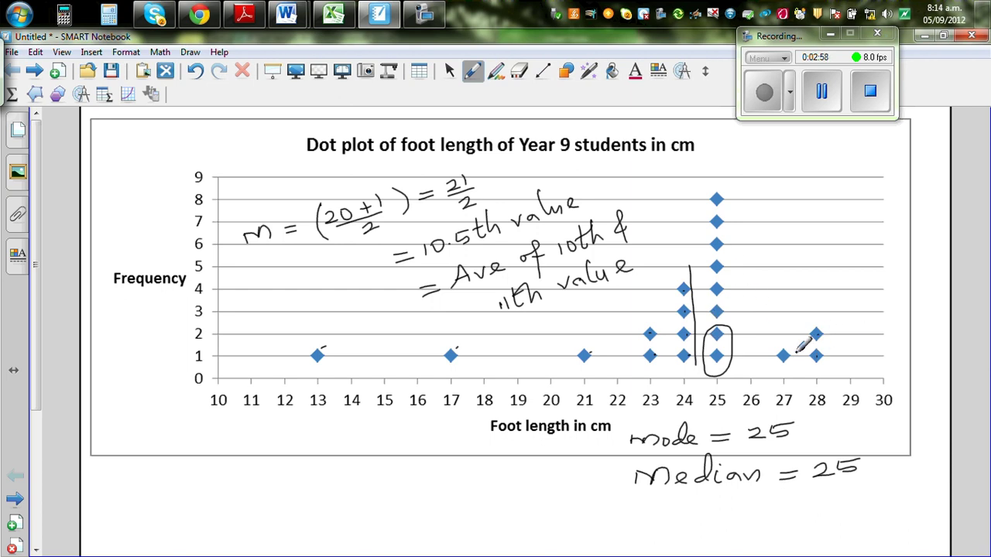
{"action": "left_click", "coordinate": [786, 358]}
{"action": "mouse_move", "coordinate": [734, 331]}
{"action": "left_mouse_down"}
{"action": "mouse_move", "coordinate": [786, 313]}
{"action": "mouse_move", "coordinate": [741, 338]}
{"action": "left_mouse_up"}
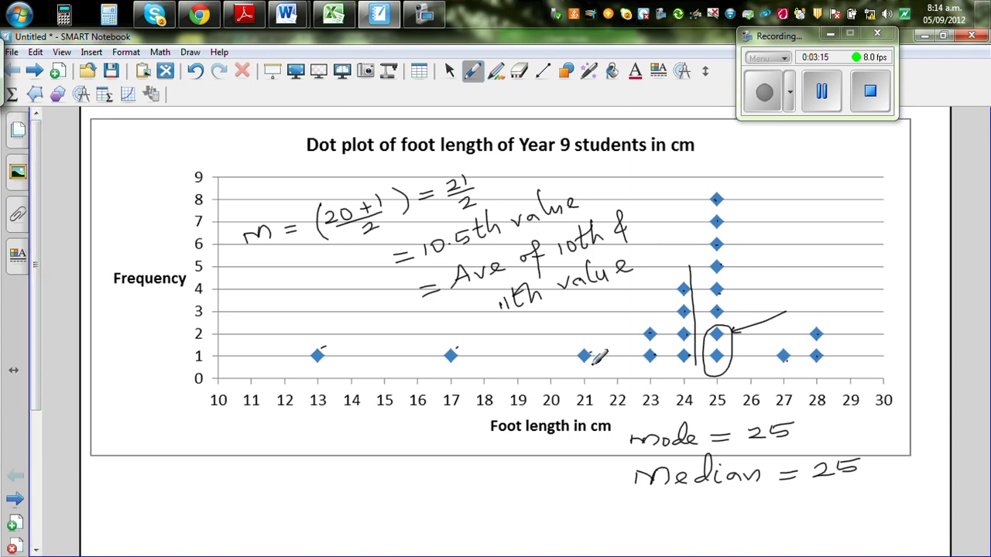
{"action": "left_click", "coordinate": [333, 16]}
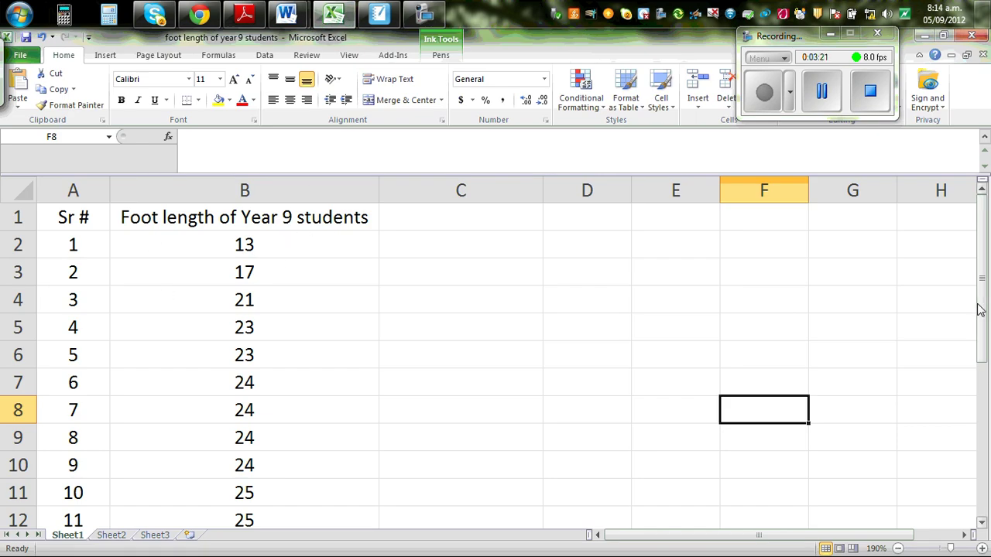
{"action": "left_click_drag", "start_coordinate": [981, 309], "coordinate": [980, 311]}
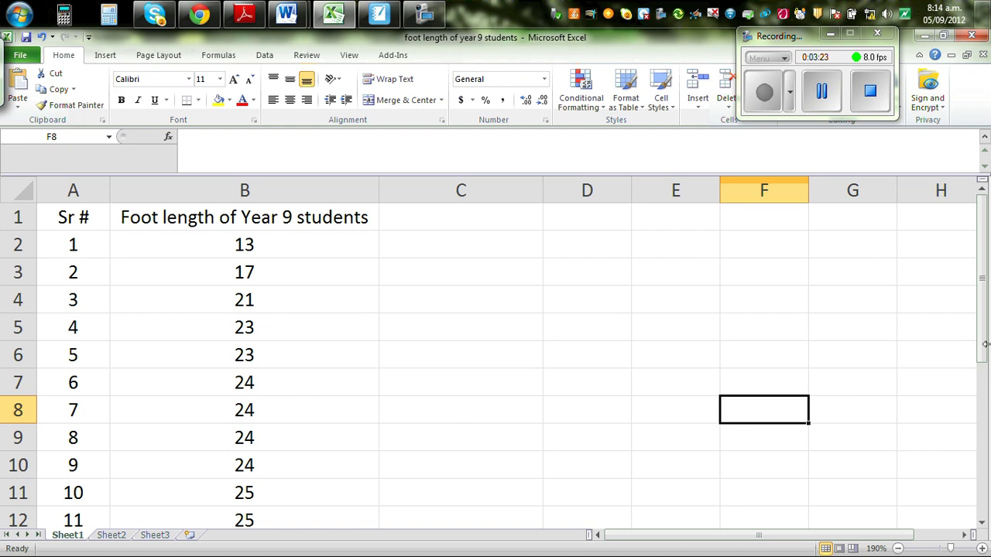
{"action": "left_click", "coordinate": [982, 271]}
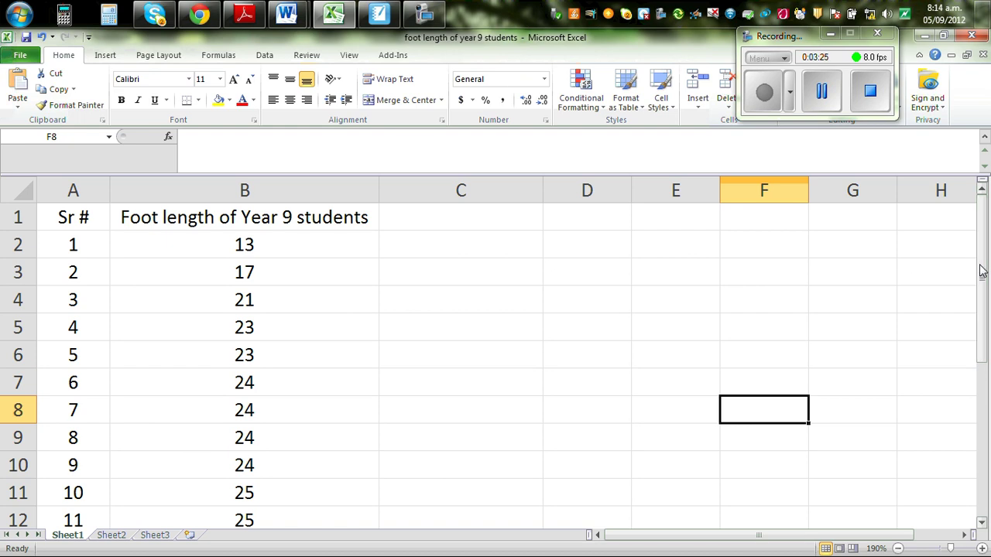
{"action": "left_click_drag", "start_coordinate": [982, 270], "coordinate": [970, 376]}
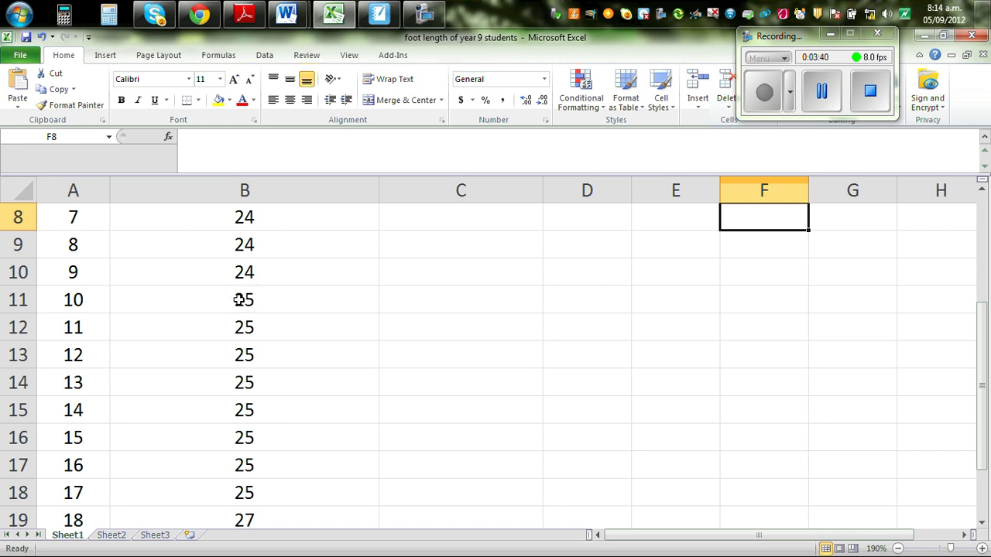
{"action": "scroll", "coordinate": [377, 327], "scroll_direction": "up", "scroll_amount": 3}
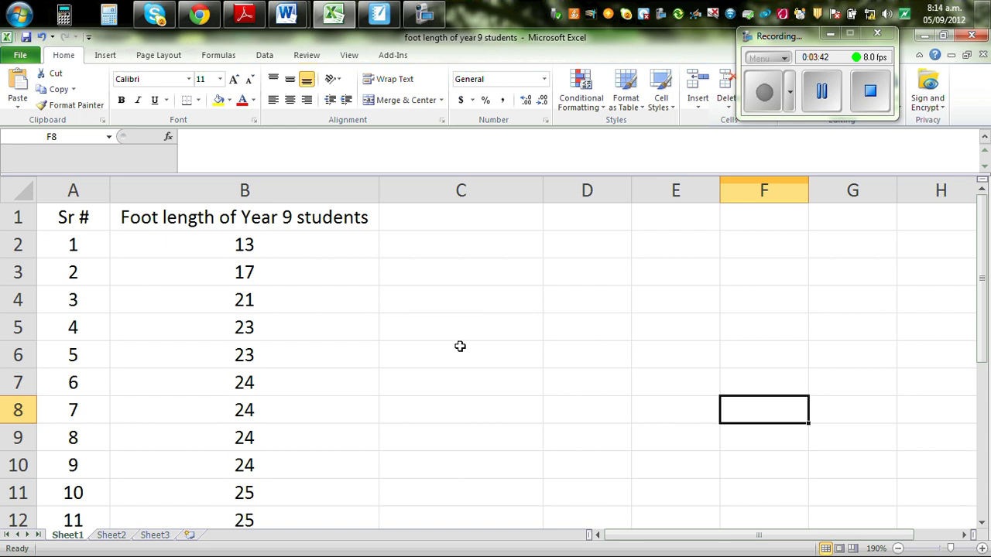
{"action": "left_click", "coordinate": [439, 302]}
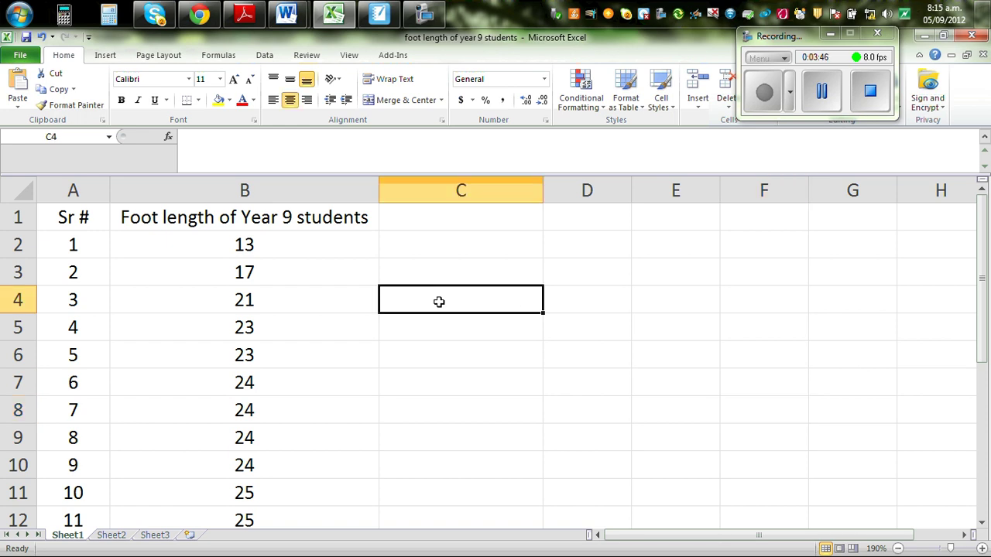
{"action": "type", "text": "Low"}
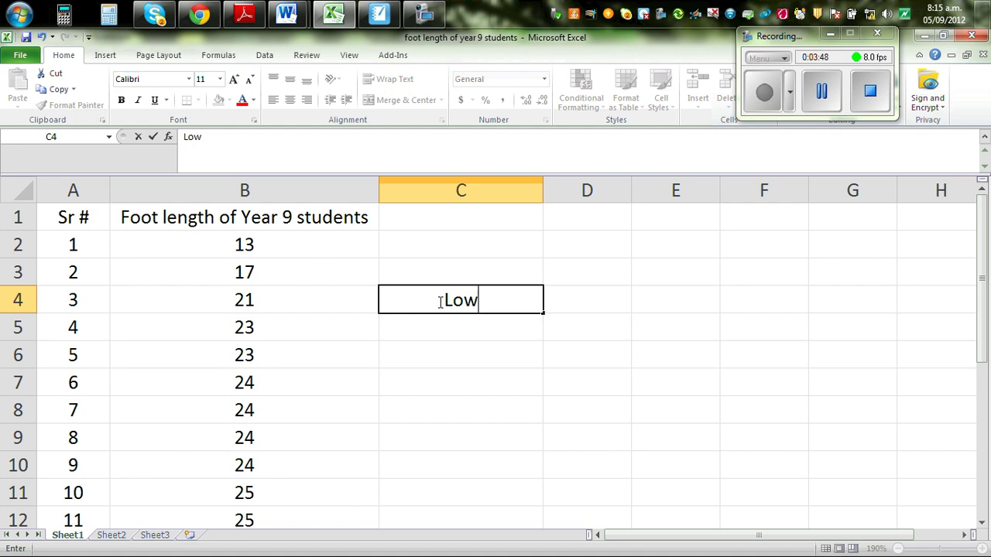
{"action": "type", "text": "est valu"}
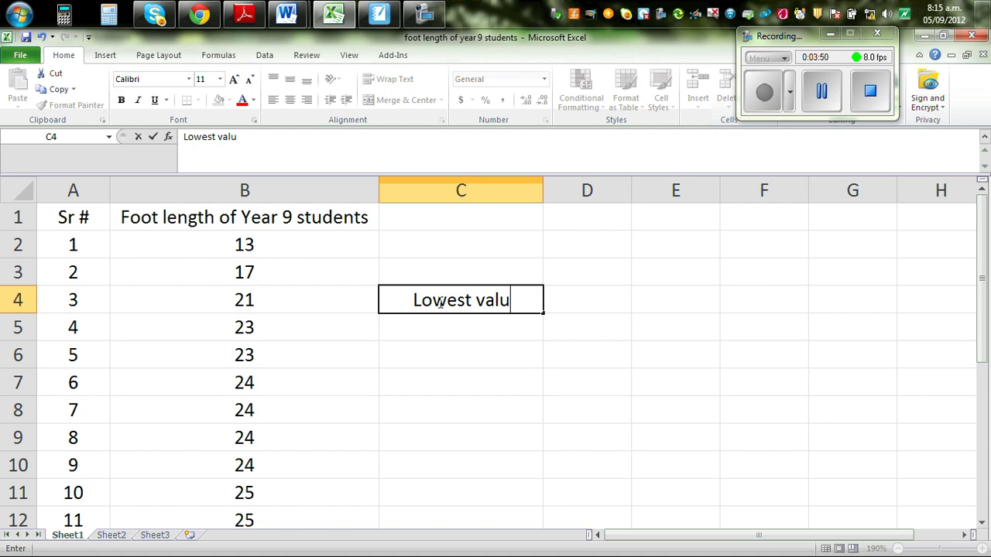
{"action": "type", "text": "e"}
{"action": "key", "text": "Return"}
{"action": "type", "text": "Hi"}
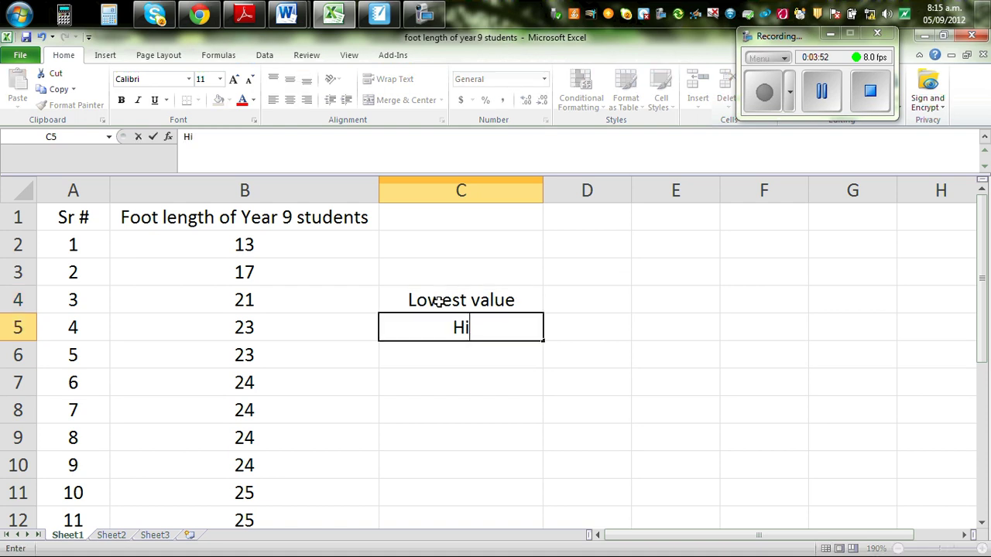
{"action": "type", "text": "gh"}
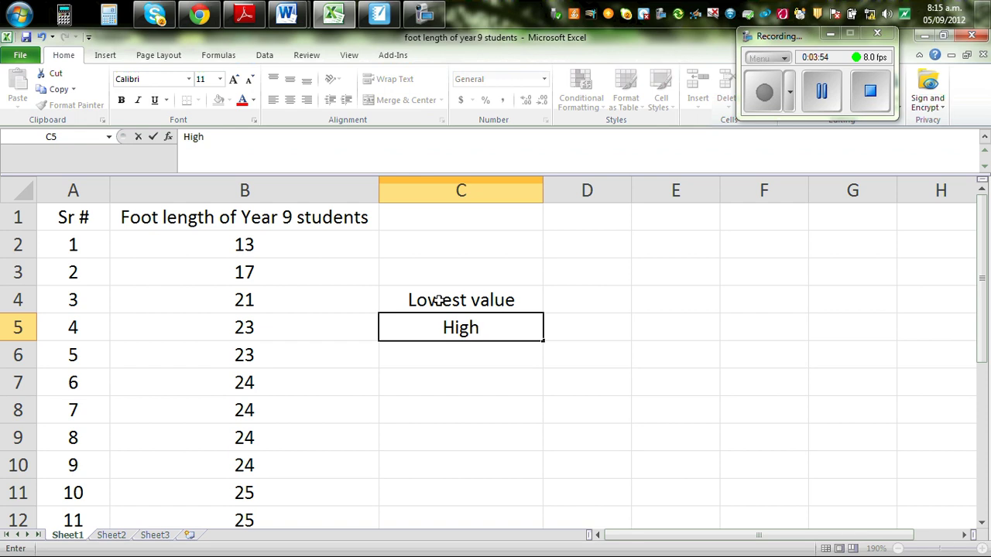
{"action": "key", "text": "BackSpace"}
{"action": "key", "text": "BackSpace"}
{"action": "key", "text": "BackSpace"}
{"action": "key", "text": "BackSpace"}
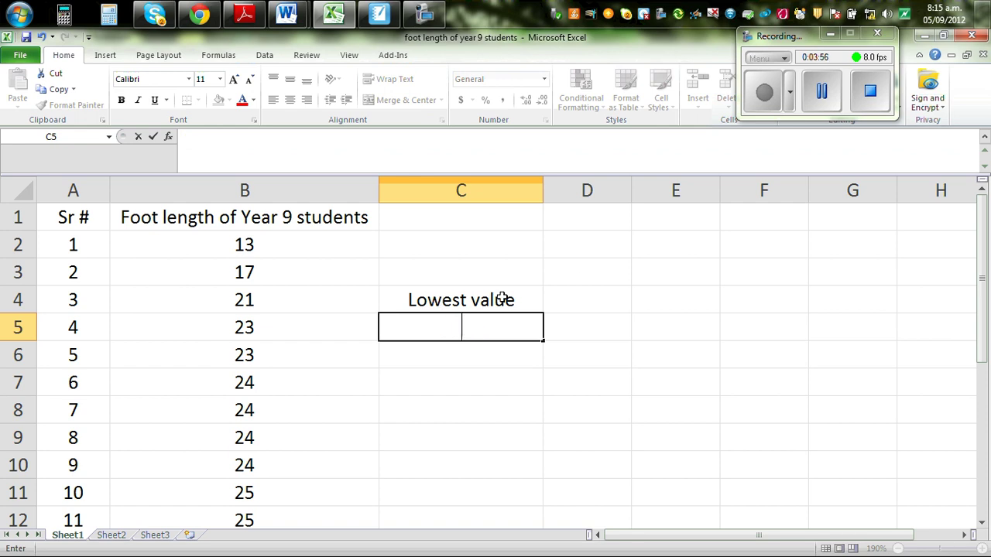
{"action": "left_click", "coordinate": [502, 299]}
{"action": "key", "text": "BackSpace"}
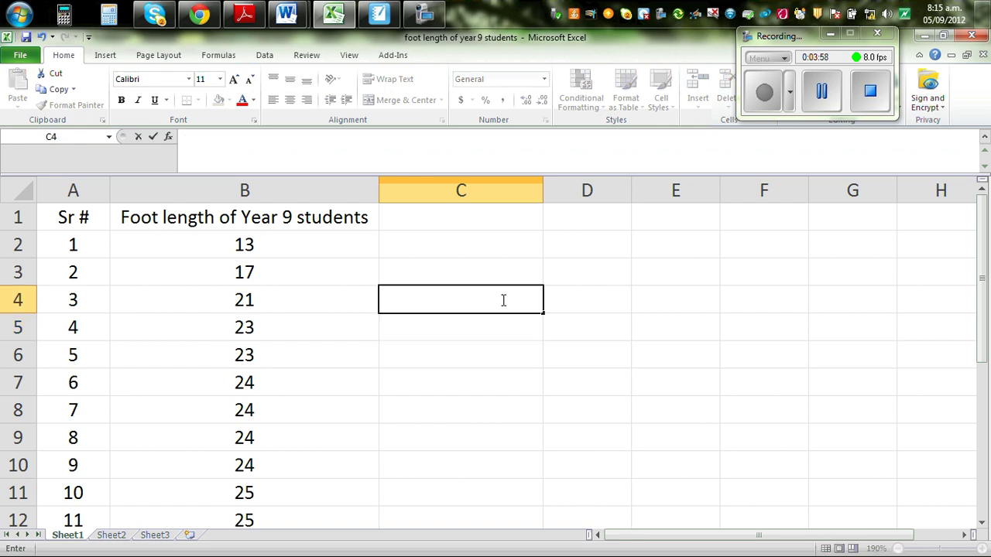
- Type the labels 'Mean' in C4 and 'Median' in C5
{"action": "left_click", "coordinate": [266, 244]}
{"action": "scroll", "coordinate": [364, 286], "scroll_direction": "down", "scroll_amount": 2}
{"action": "scroll", "coordinate": [364, 292], "scroll_direction": "down", "scroll_amount": 4}
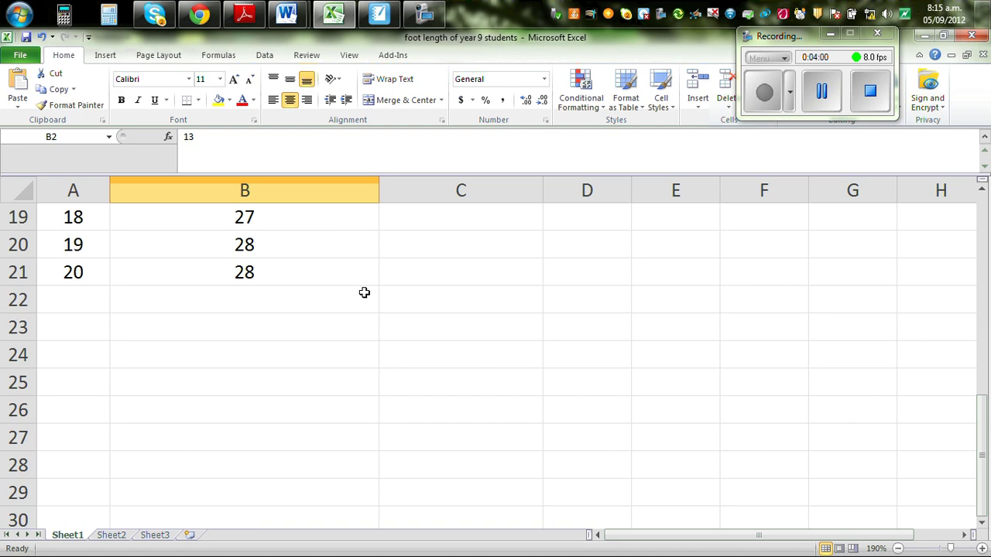
{"action": "scroll", "coordinate": [364, 292], "scroll_direction": "up", "scroll_amount": 6}
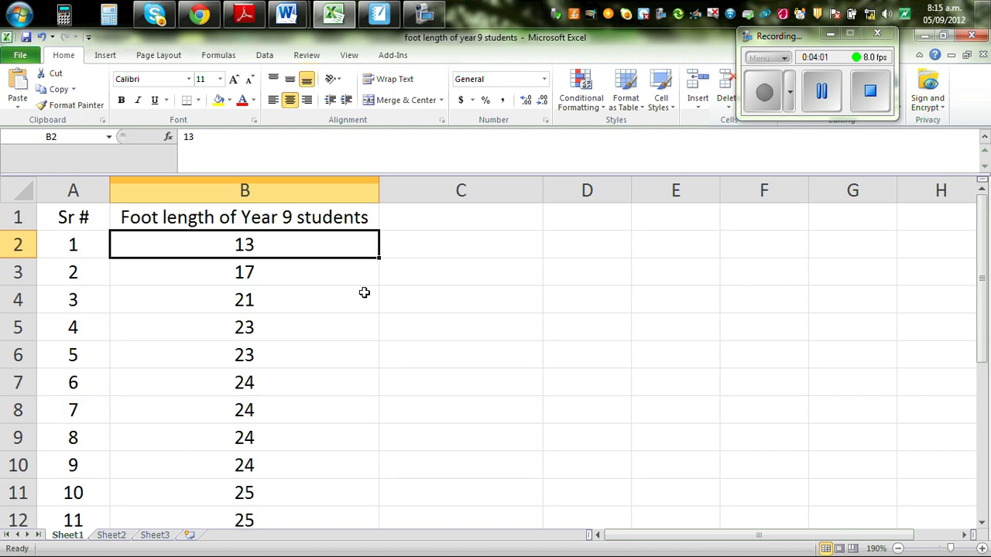
{"action": "left_click", "coordinate": [450, 300]}
{"action": "type", "text": "Mean"}
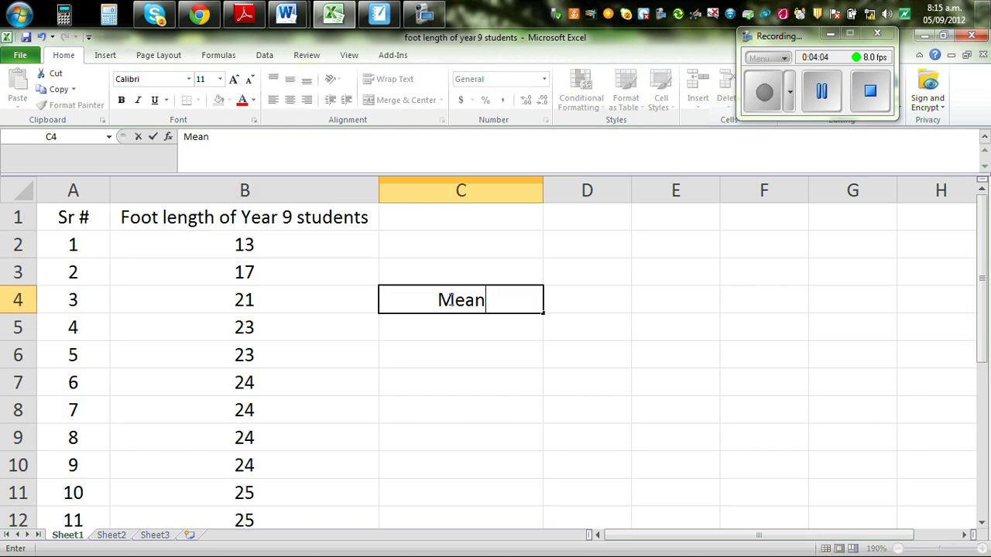
{"action": "key", "text": "Return"}
{"action": "type", "text": "Med"}
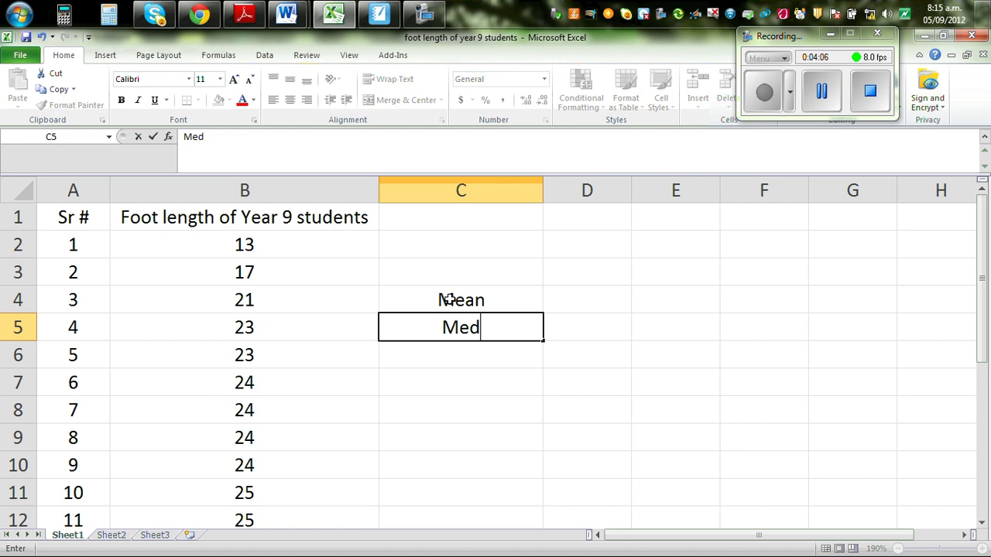
{"action": "type", "text": "ia"}
{"action": "key", "text": "BackSpace"}
{"action": "type", "text": "ia"}
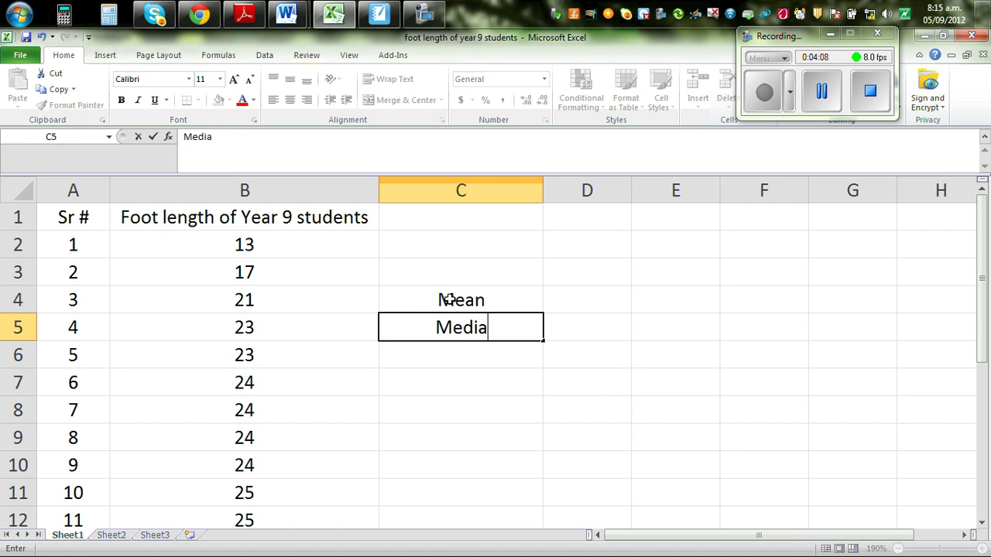
{"action": "type", "text": "n"}
{"action": "left_click", "coordinate": [670, 437]}
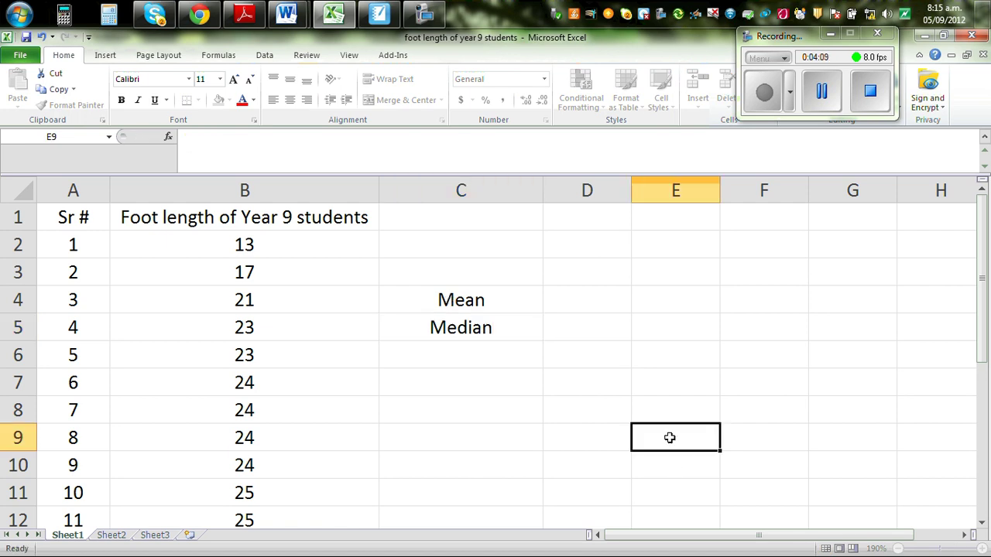
{"action": "left_click", "coordinate": [573, 303]}
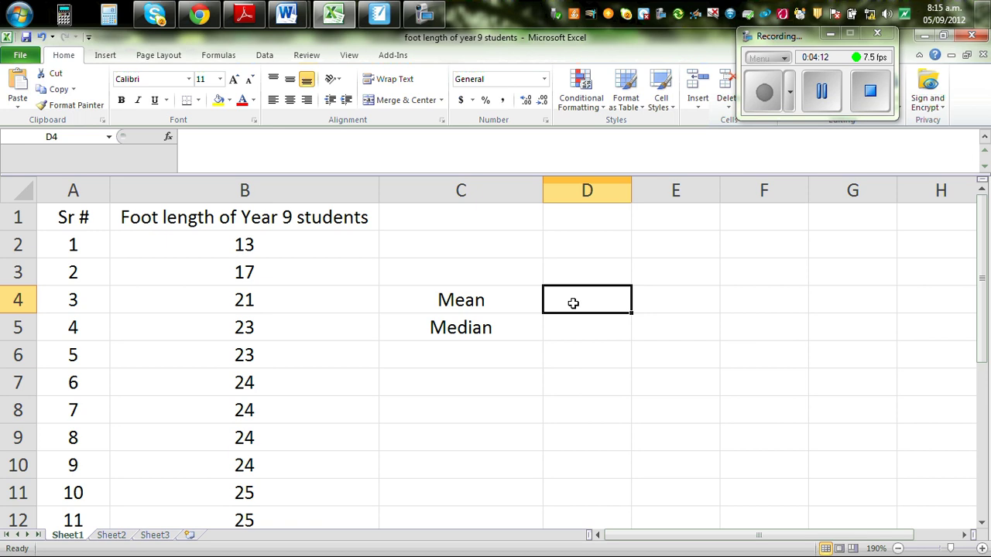
- Enter =average(B2:B21) in D4, giving a mean of 23.8
{"action": "type", "text": "="}
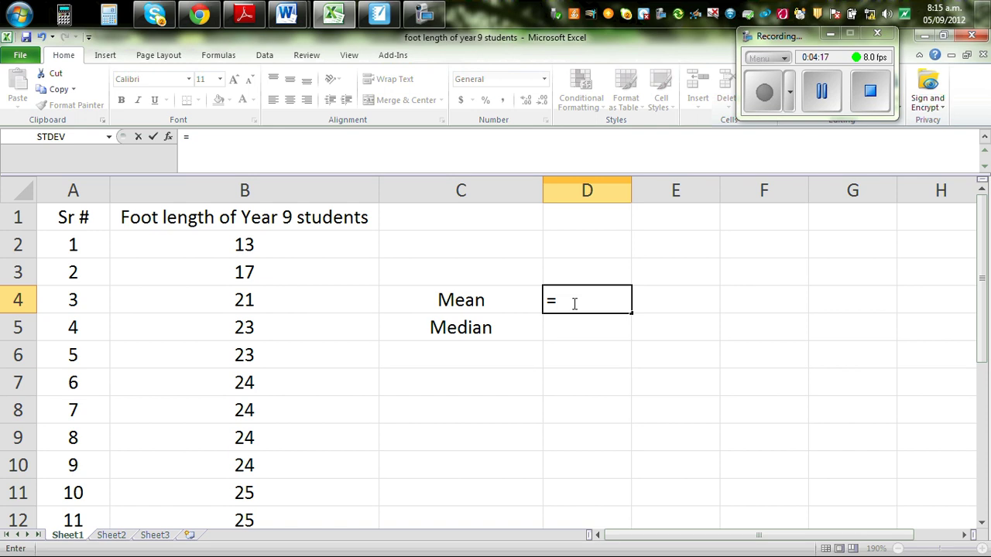
{"action": "type", "text": "aver"}
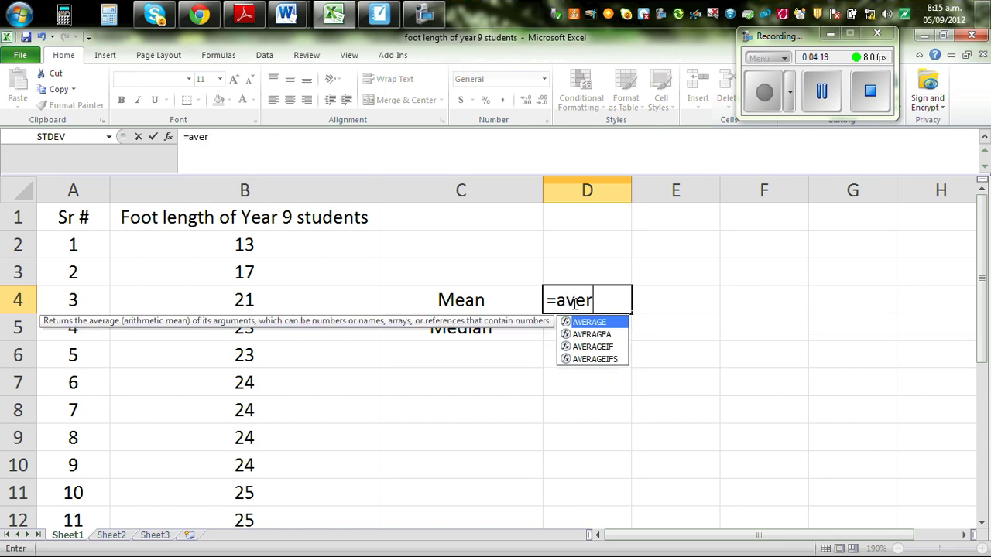
{"action": "type", "text": "age("}
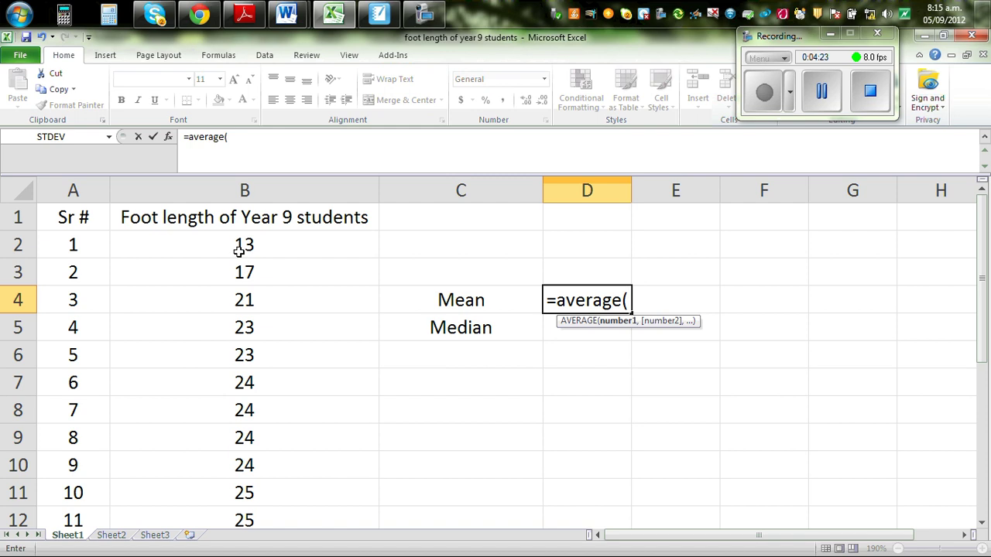
{"action": "mouse_move", "coordinate": [239, 250]}
{"action": "left_mouse_down"}
{"action": "mouse_move", "coordinate": [229, 449]}
{"action": "mouse_move", "coordinate": [236, 550]}
{"action": "left_mouse_up"}
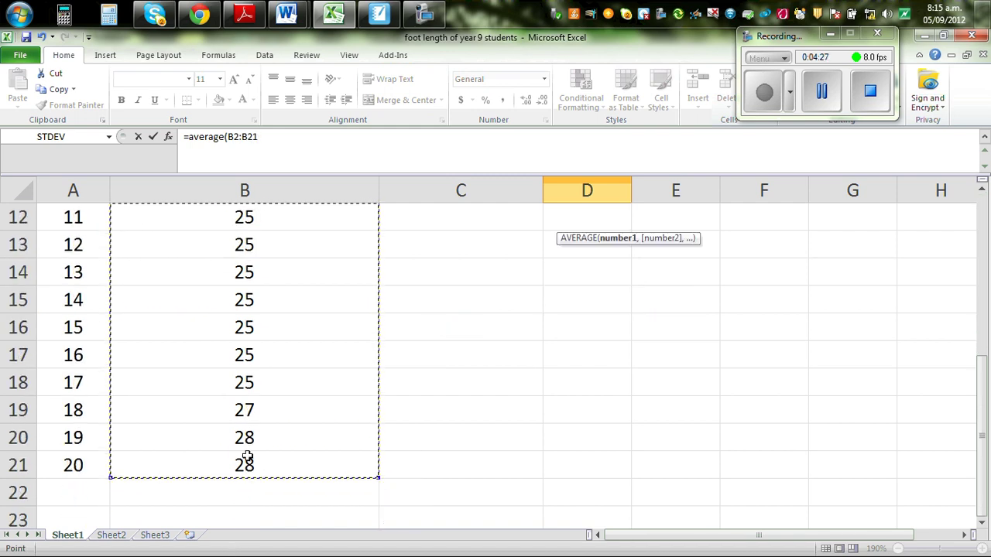
{"action": "left_click_drag", "start_coordinate": [236, 550], "coordinate": [246, 463]}
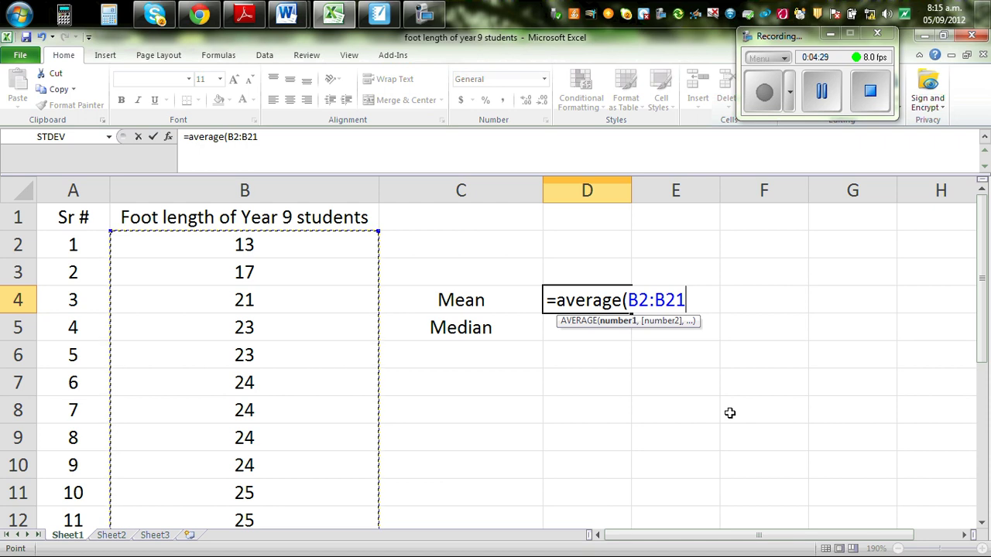
{"action": "type", "text": ")"}
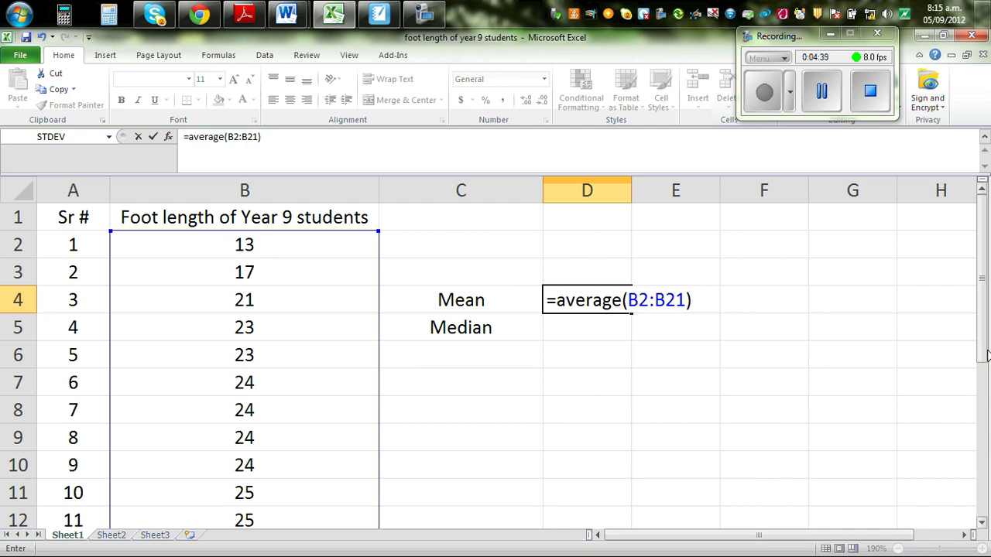
{"action": "left_click_drag", "start_coordinate": [979, 338], "coordinate": [967, 499]}
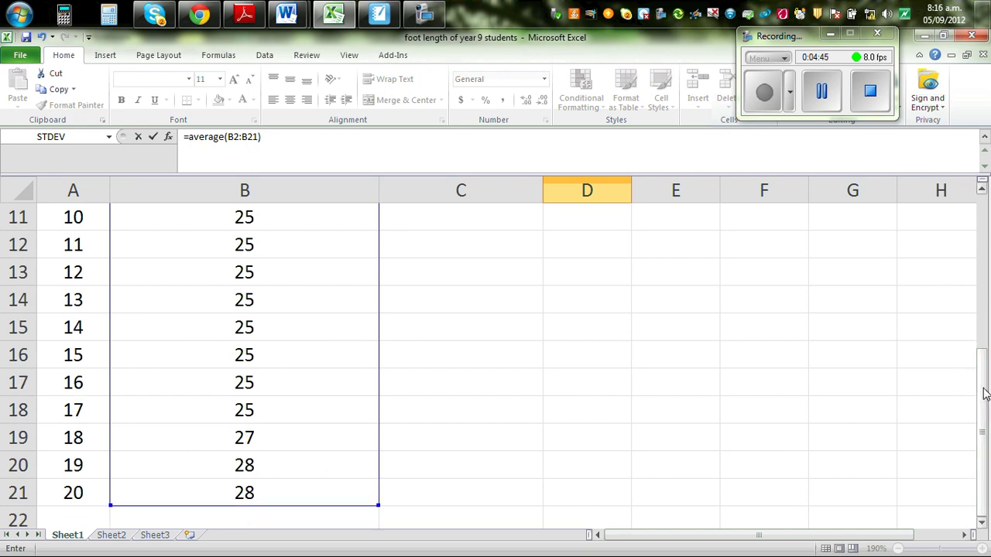
{"action": "left_click_drag", "start_coordinate": [986, 394], "coordinate": [971, 232]}
{"action": "key", "text": "Return"}
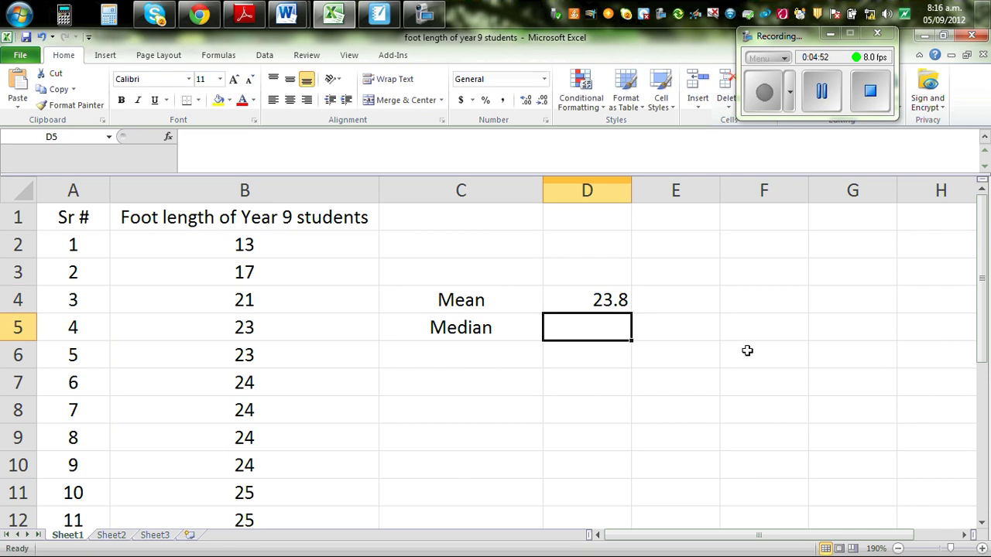
{"action": "type", "text": "=meid"}
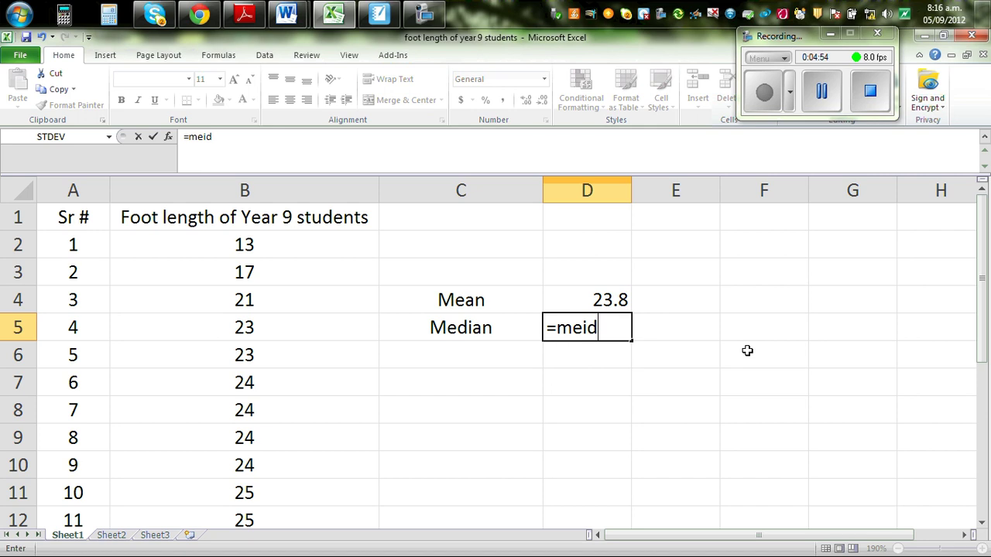
{"action": "type", "text": "n"}
- Enter =median(B2:B21) in D5, giving a median of 25
{"action": "key", "text": "BackSpace"}
{"action": "key", "text": "BackSpace"}
{"action": "key", "text": "BackSpace"}
{"action": "type", "text": "di"}
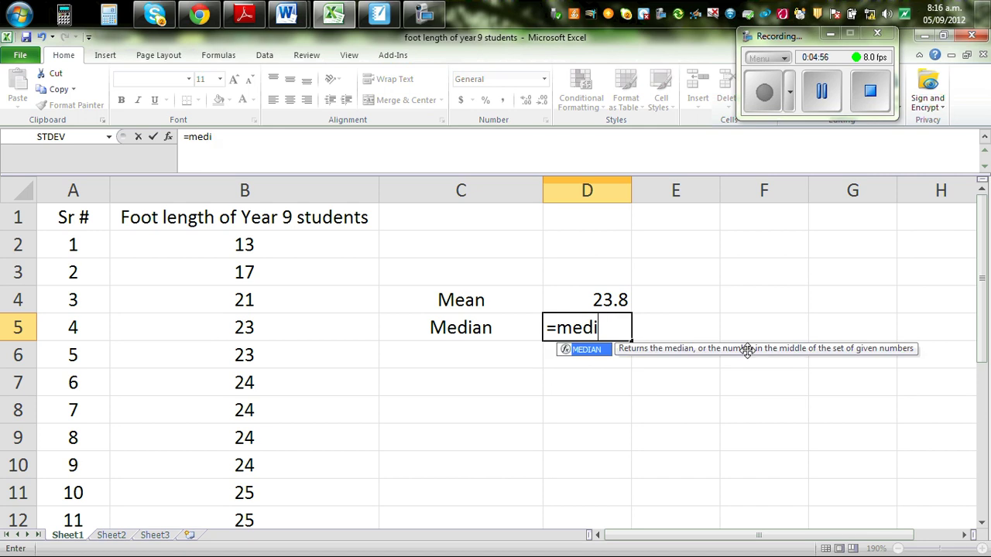
{"action": "type", "text": "an("}
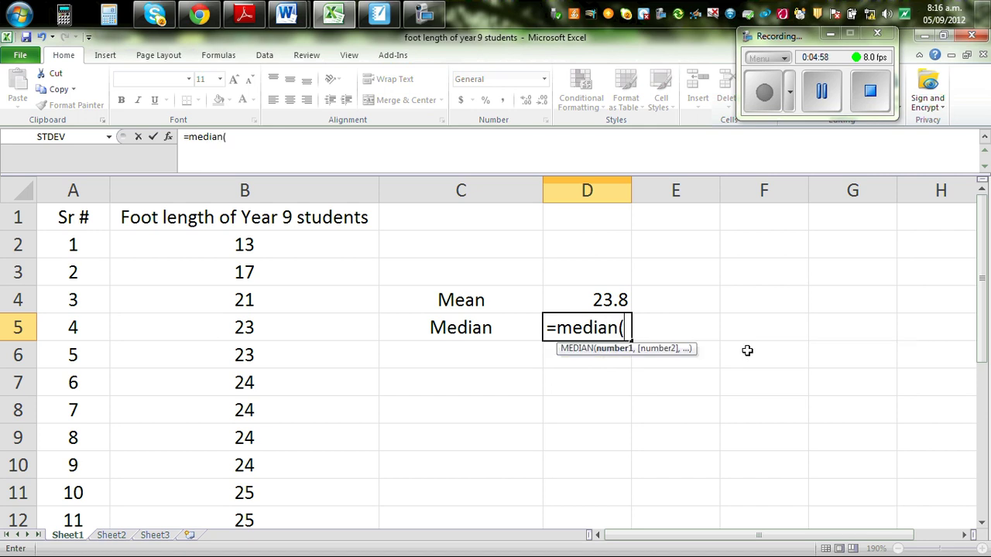
{"action": "mouse_move", "coordinate": [259, 246]}
{"action": "left_mouse_down"}
{"action": "mouse_move", "coordinate": [255, 464]}
{"action": "mouse_move", "coordinate": [244, 462]}
{"action": "left_mouse_up"}
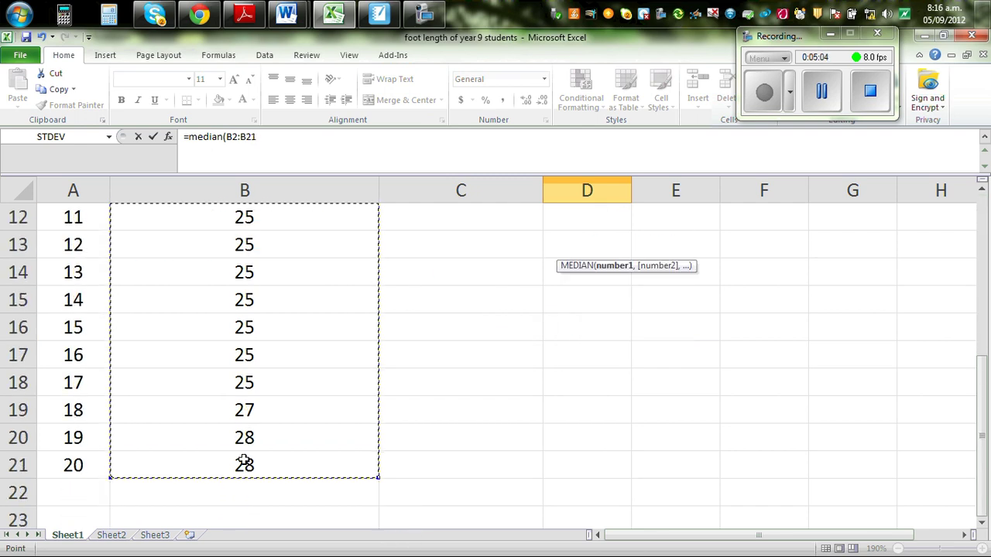
{"action": "type", "text": ")"}
{"action": "scroll", "coordinate": [244, 462], "scroll_direction": "up", "scroll_amount": 2}
{"action": "scroll", "coordinate": [244, 462], "scroll_direction": "up", "scroll_amount": 2}
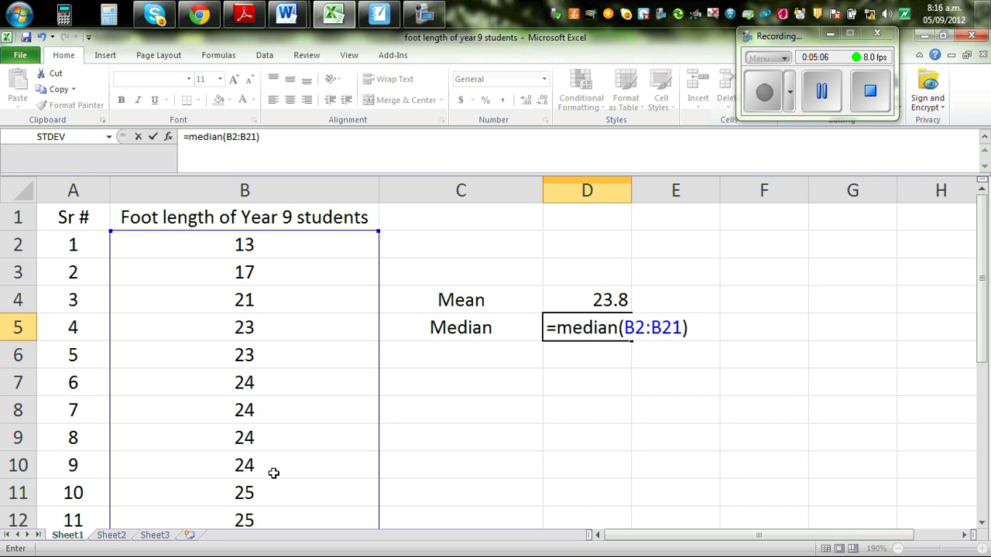
{"action": "key", "text": "Return"}
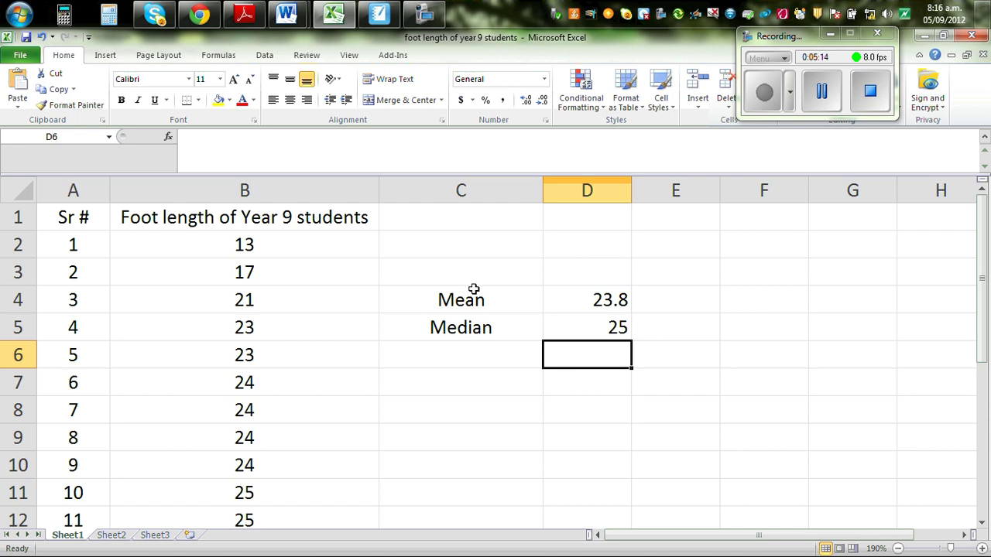
- Type the label 'Range' in C6
{"action": "left_click", "coordinate": [415, 352]}
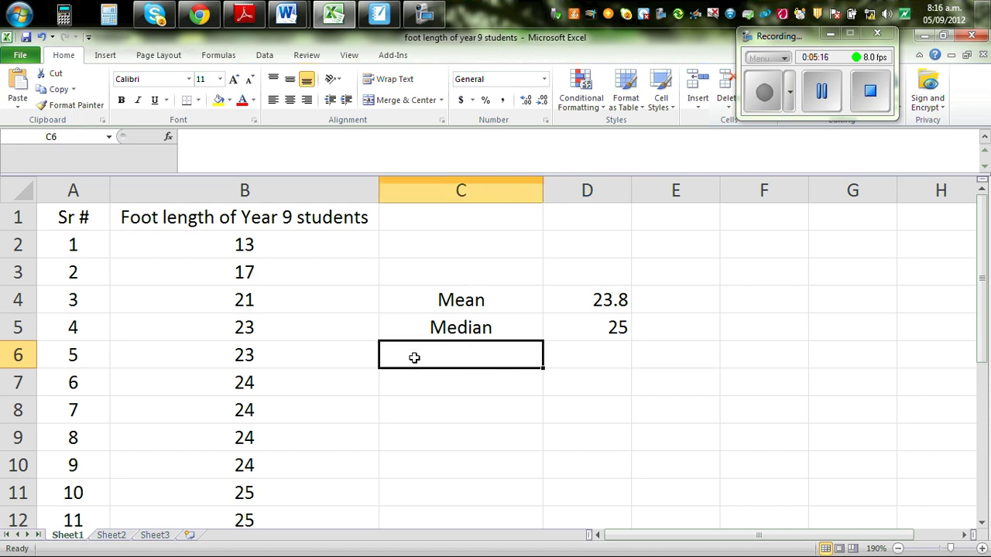
{"action": "type", "text": "R"}
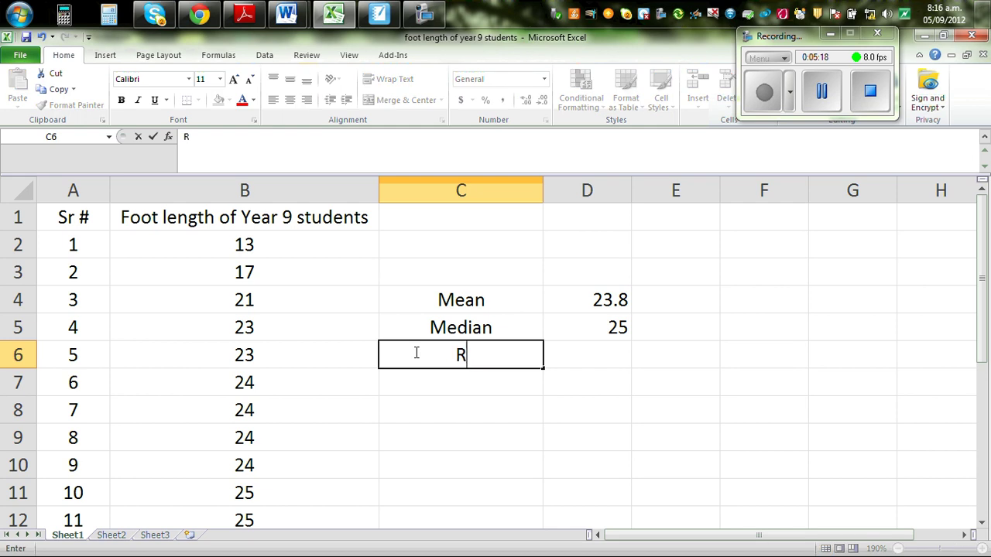
{"action": "type", "text": "ange"}
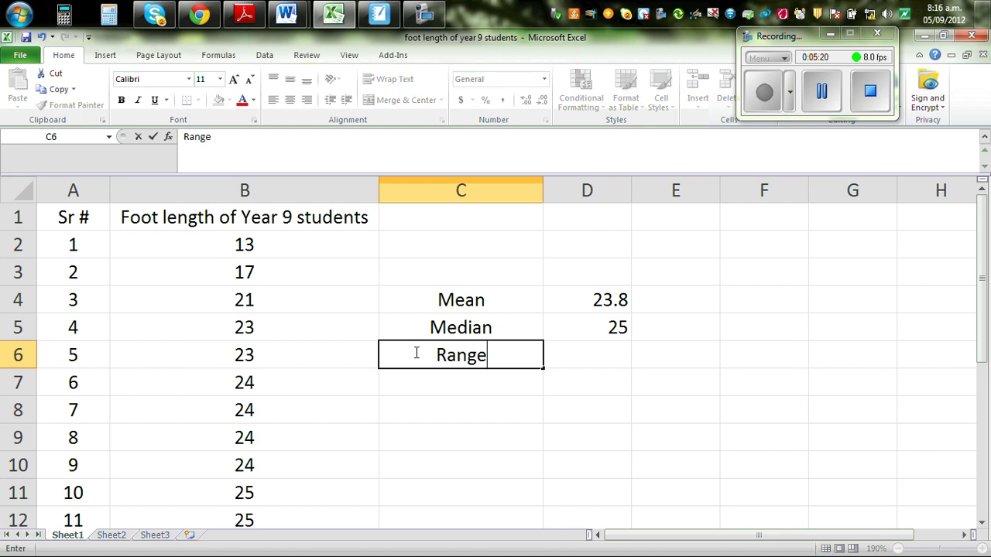
{"action": "left_click", "coordinate": [590, 362]}
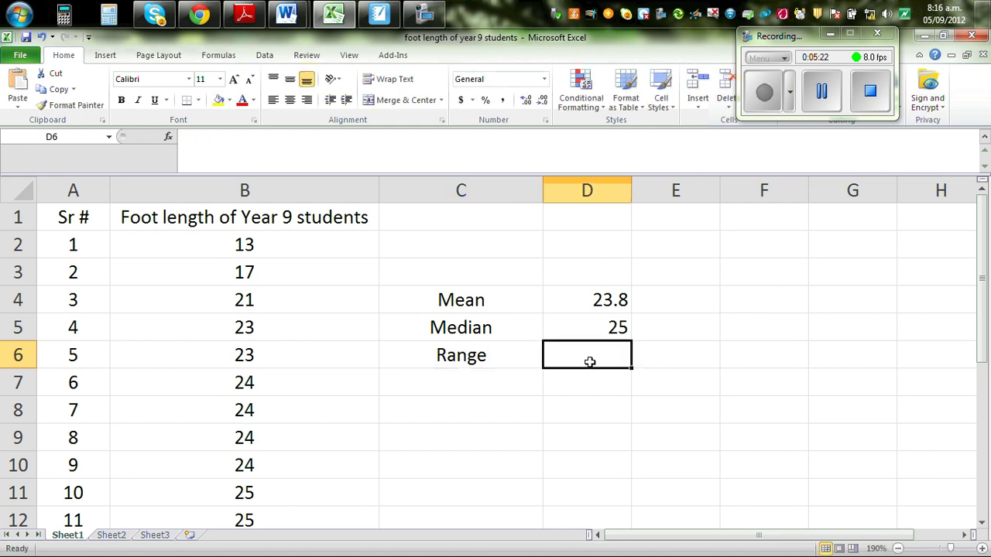
- Enter =B21-B2 in D6, giving a range of 15
{"action": "type", "text": "="}
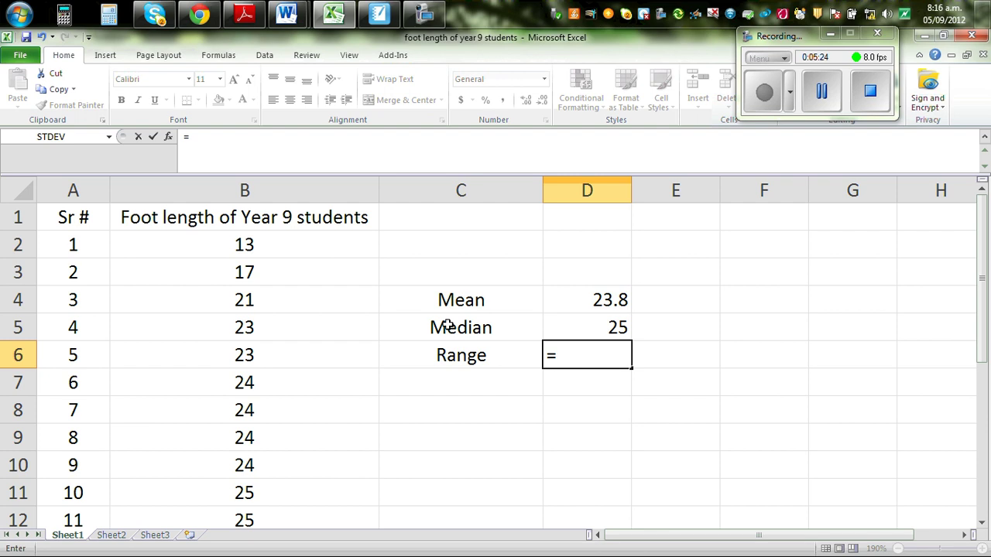
{"action": "scroll", "coordinate": [389, 350], "scroll_direction": "down", "scroll_amount": 2}
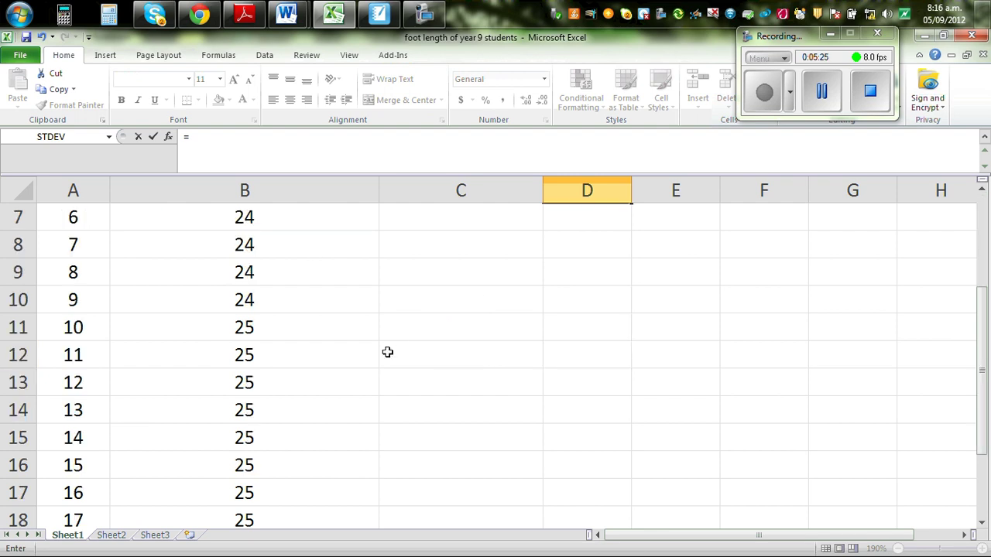
{"action": "scroll", "coordinate": [388, 352], "scroll_direction": "down", "scroll_amount": 3}
{"action": "left_click", "coordinate": [245, 354]}
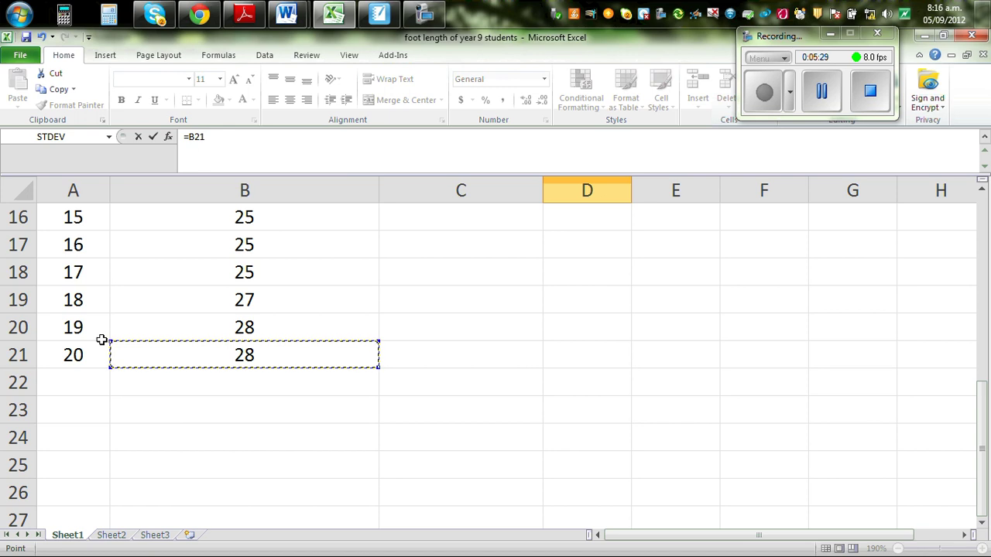
{"action": "scroll", "coordinate": [612, 387], "scroll_direction": "up", "scroll_amount": 5}
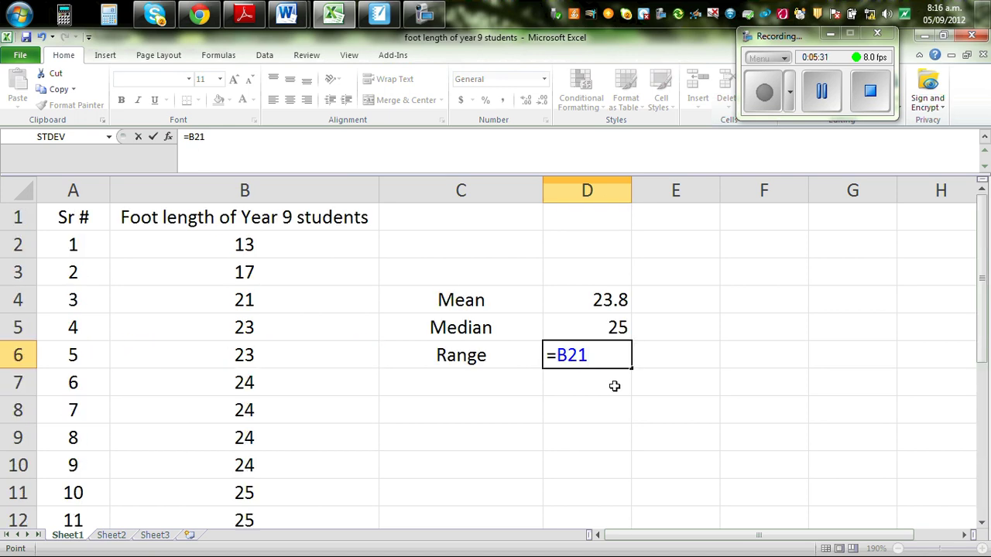
{"action": "type", "text": "-"}
{"action": "left_click", "coordinate": [234, 244]}
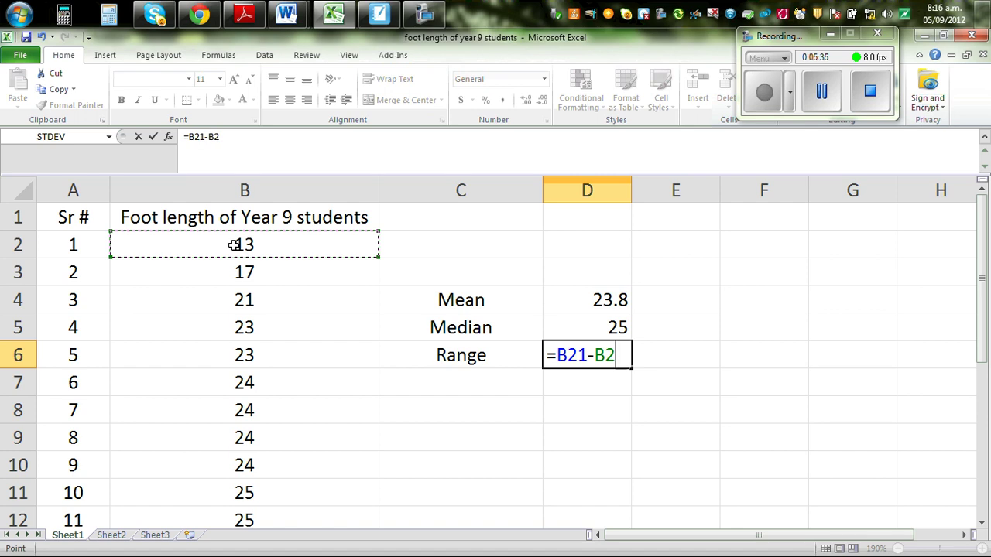
{"action": "key", "text": "Return"}
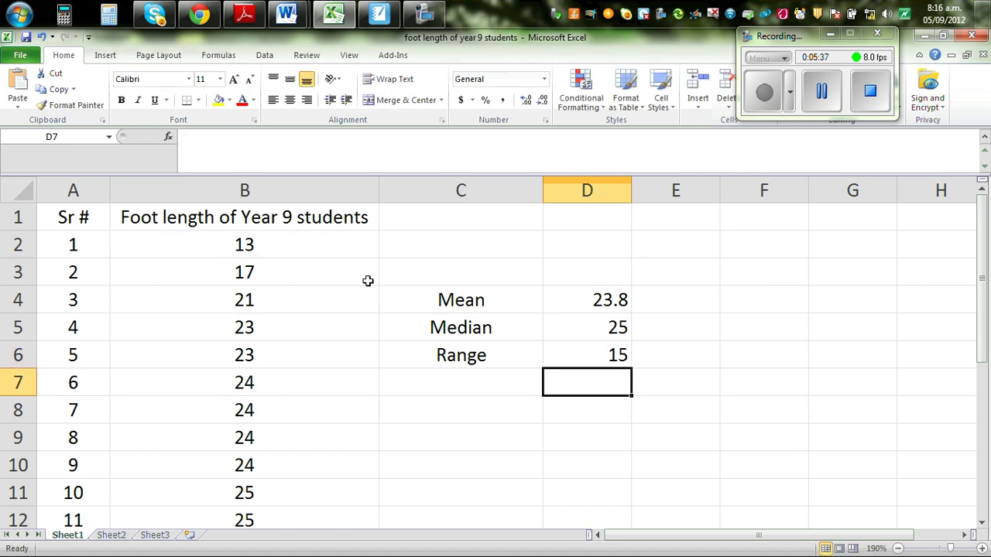